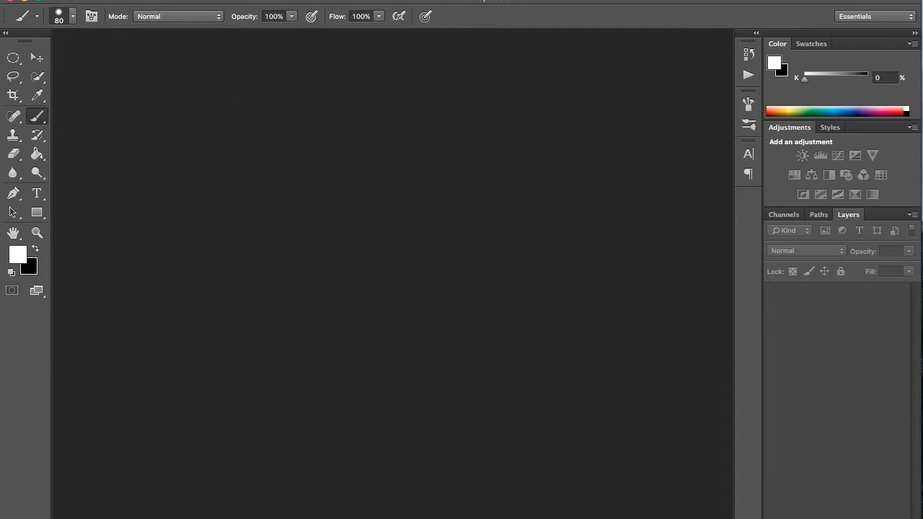
Create a new document named Collage, 11 by 8.5 inches at 300 pixels/inch, in CMYK Color with a white background
left_click(123, 2)
left_click(123, 2)
key("super+n")
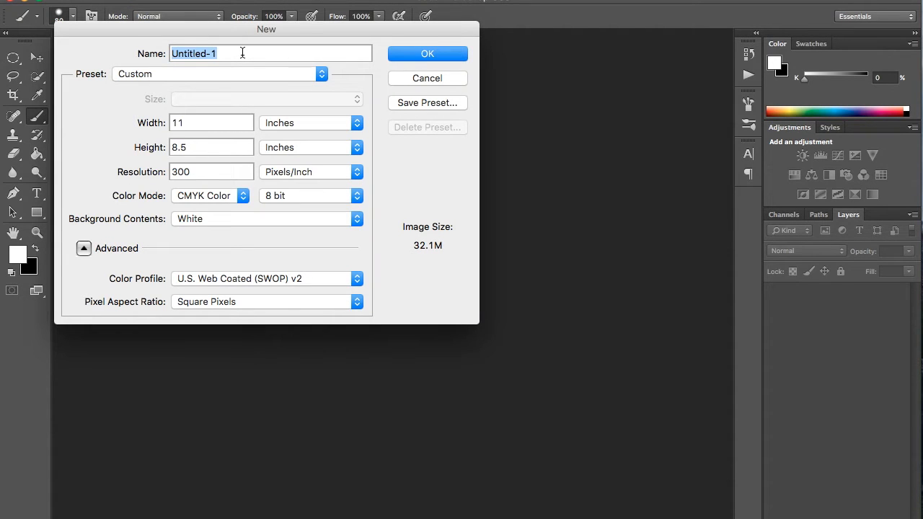
key("BackSpace")
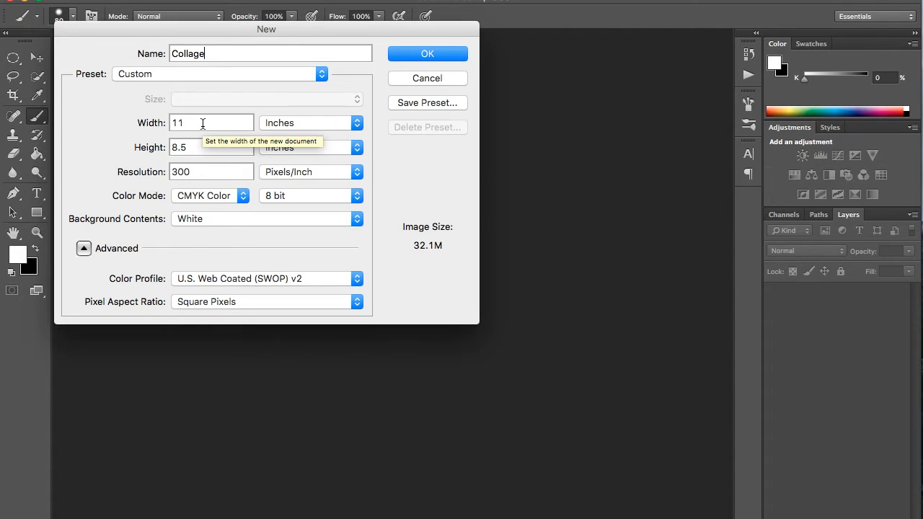
left_click(280, 124)
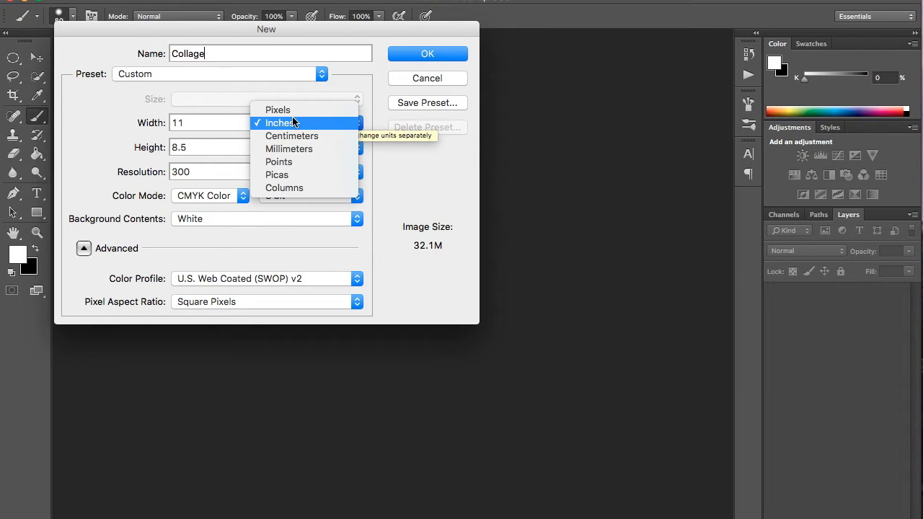
left_click(293, 122)
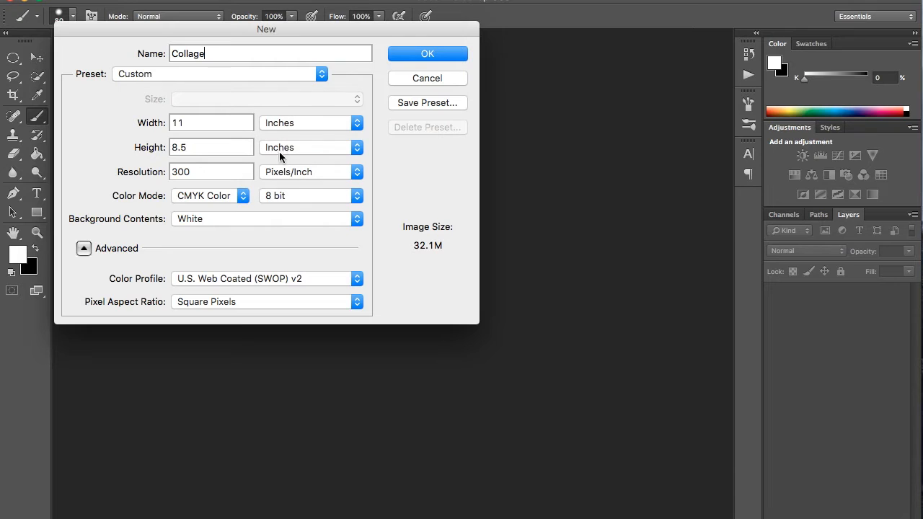
left_click(185, 197)
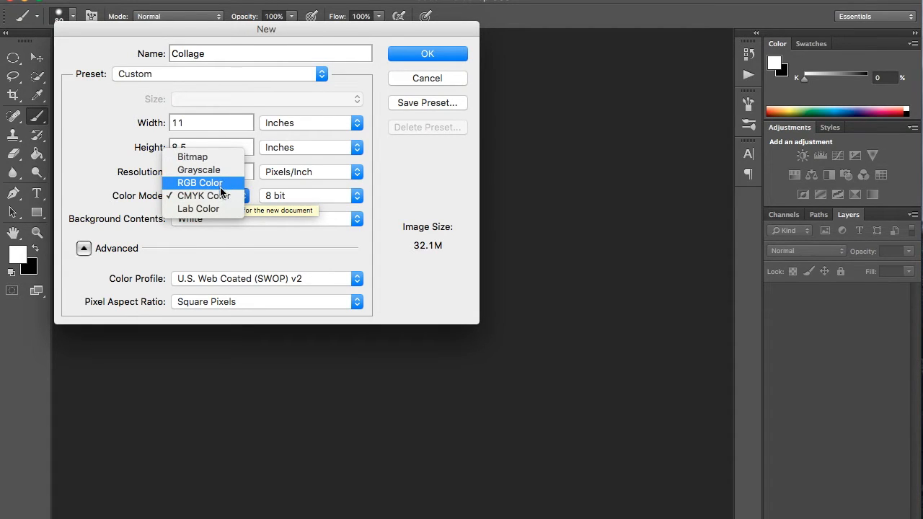
left_click(197, 200)
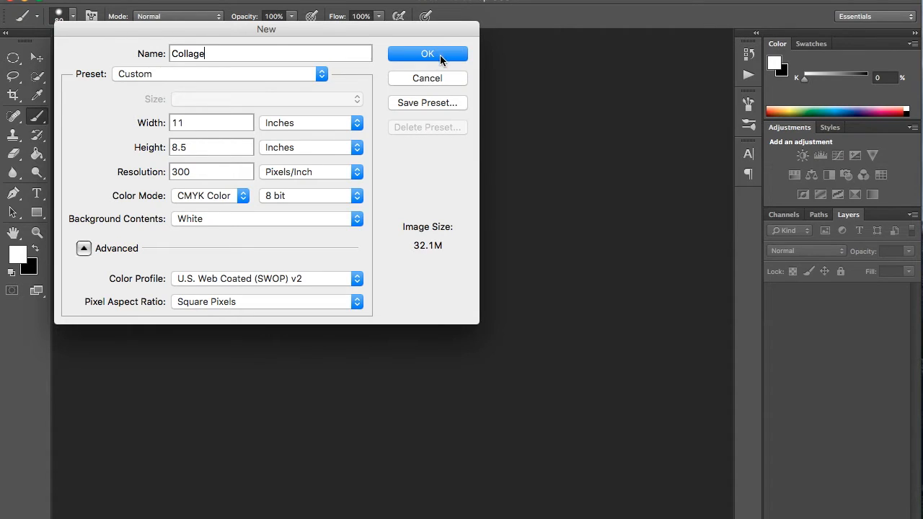
left_click(441, 54)
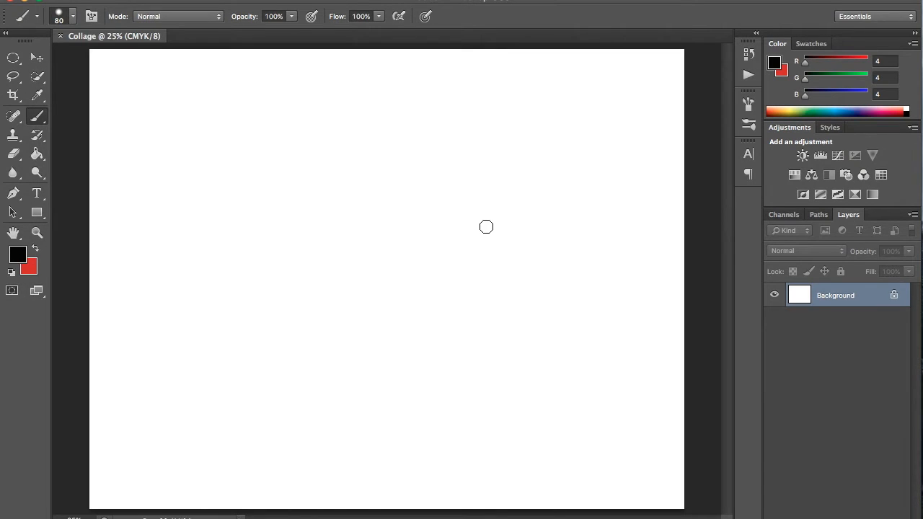
Place the Barbara Walters picture from the Pictures folder into the Collage document
scroll(487, 232, "up", 1)
scroll(487, 232, "down", 1)
scroll(486, 233, "up", 1)
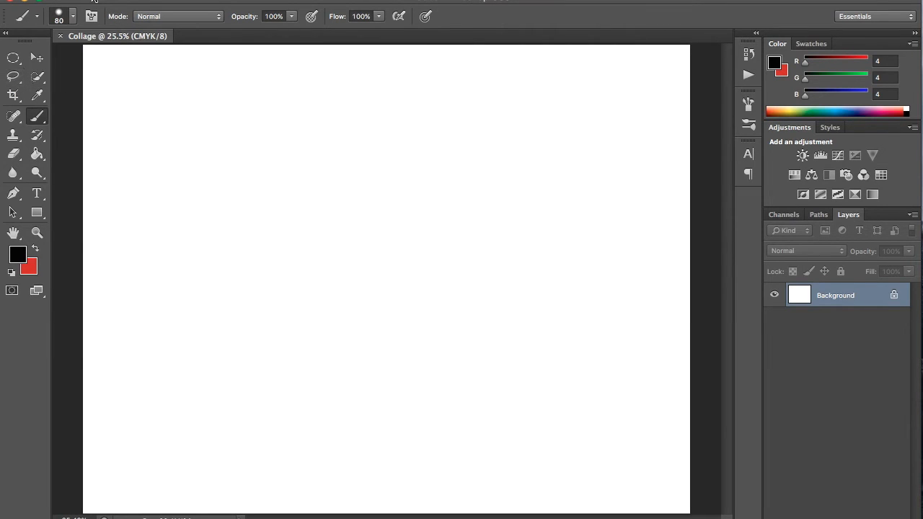
left_click(120, 1)
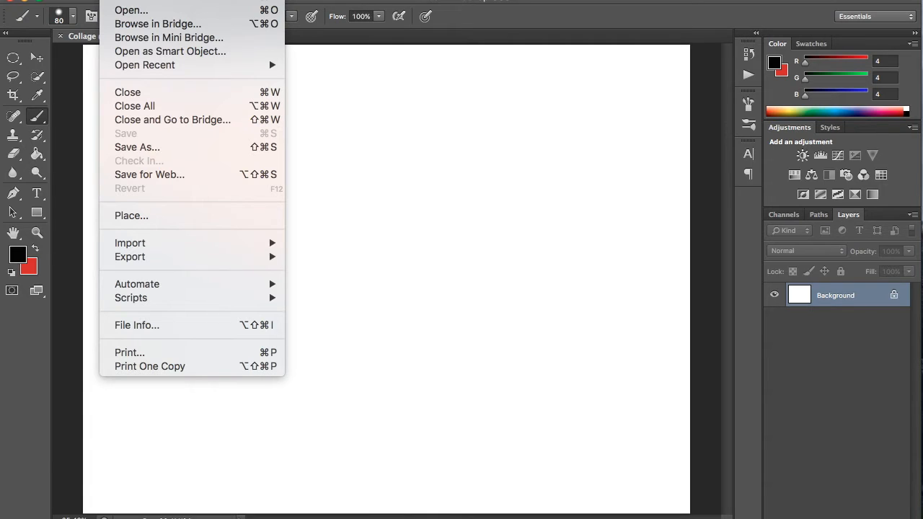
left_click(136, 211)
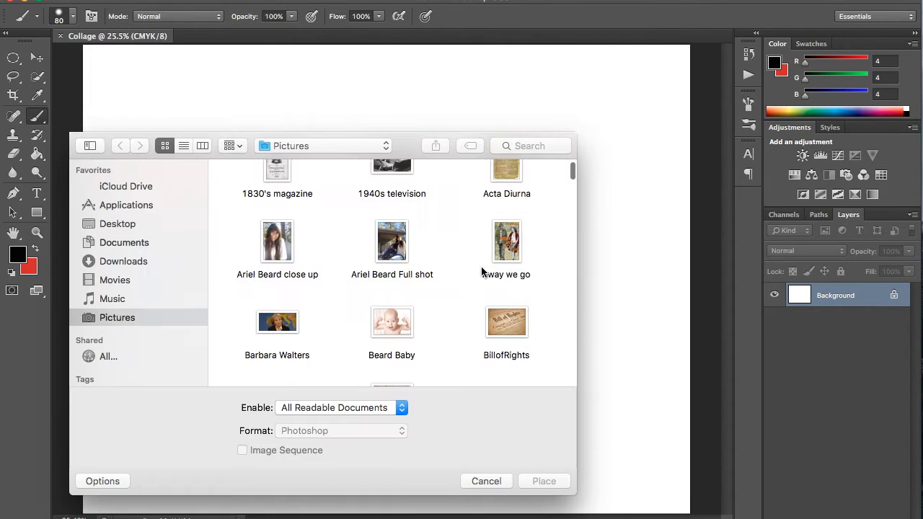
scroll(473, 252, "up", 1)
scroll(473, 252, "down", 3)
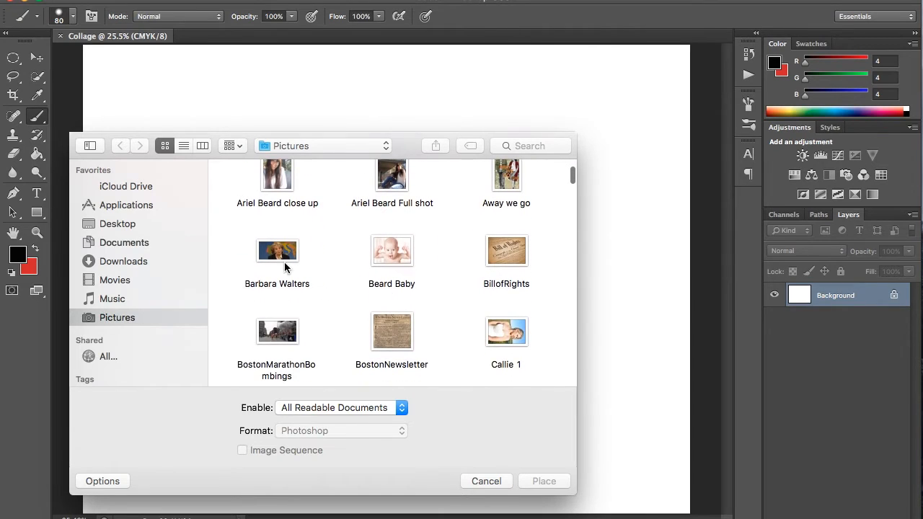
left_click(280, 253)
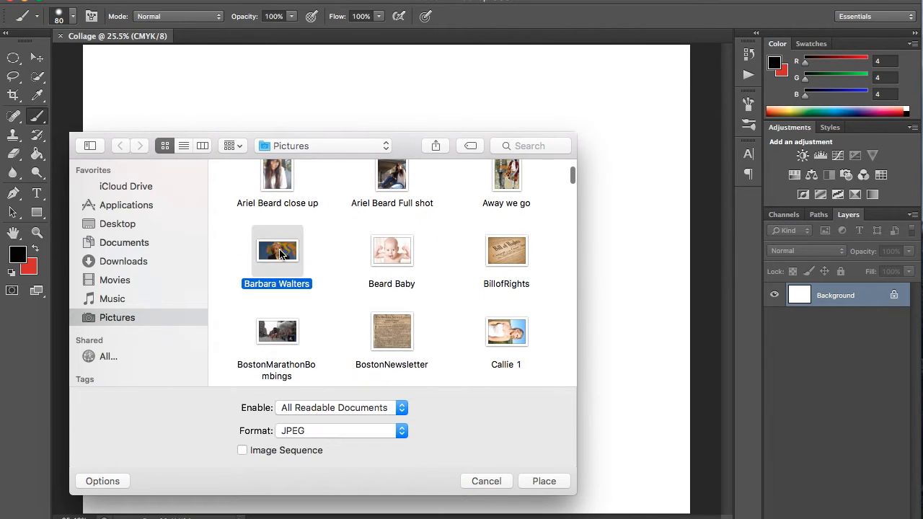
left_click(544, 481)
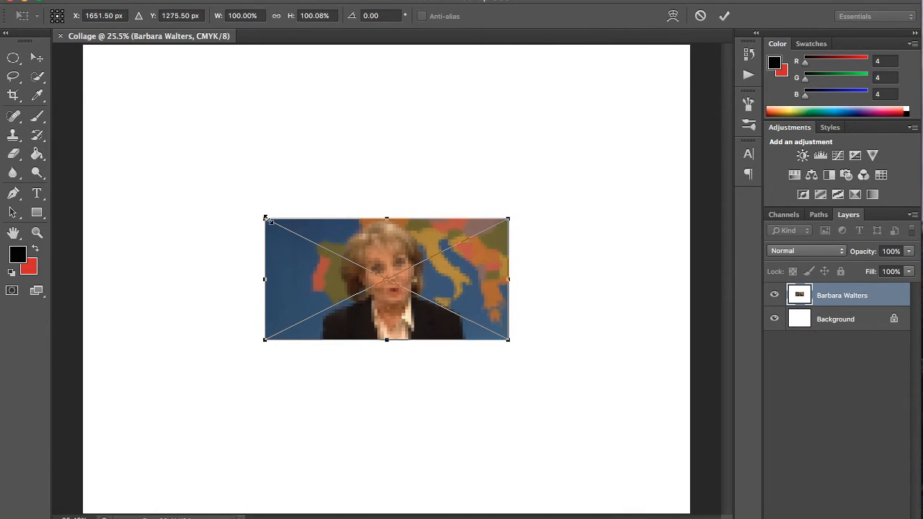
Enlarge the placed image to about 143% width and 157% height and move it to the canvas's upper-left area
left_click_drag(265, 217, 159, 150)
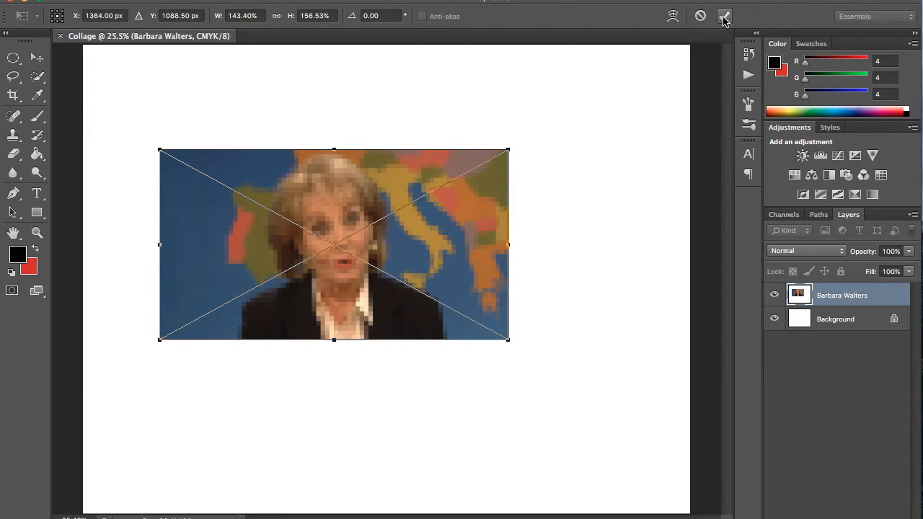
key("b")
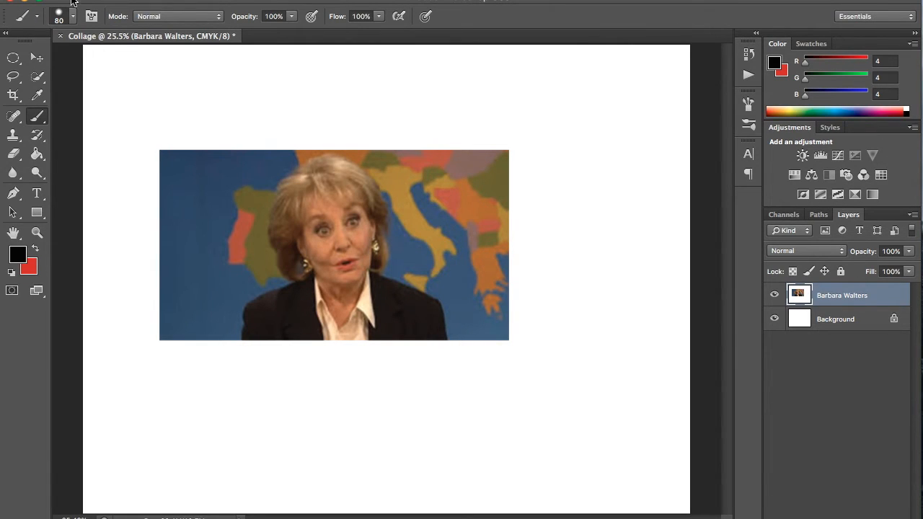
left_click(37, 57)
left_click_drag(311, 224, 252, 131)
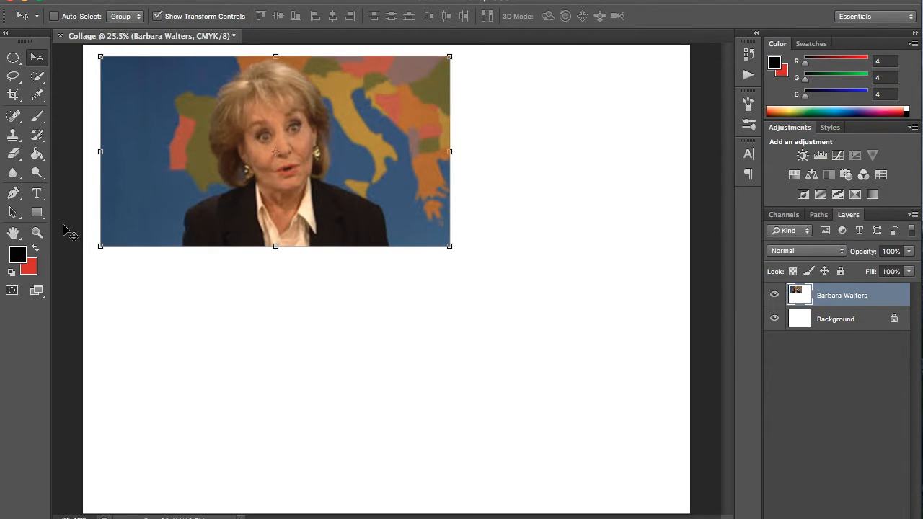
Draw a rectangle shape about 3197 by 2377 px over most of the canvas and fill it with dark purple
left_click(40, 215)
left_click_drag(89, 55, 676, 494)
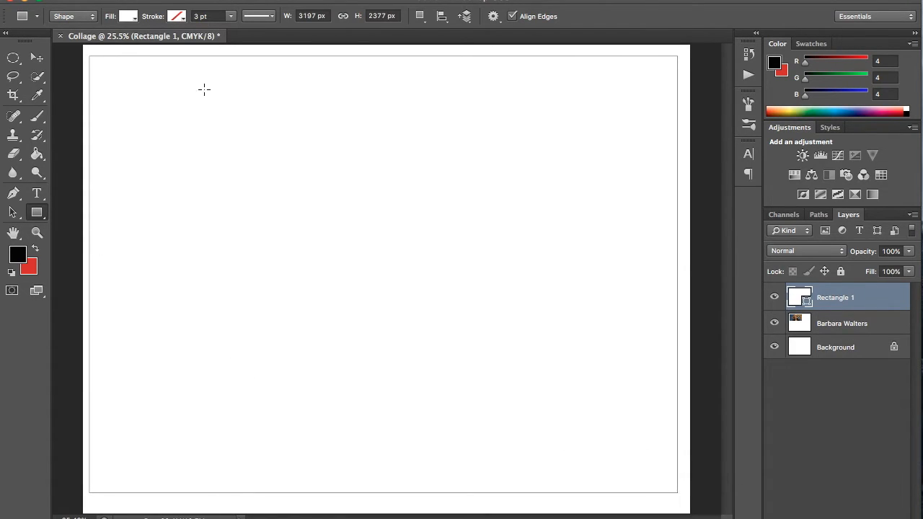
left_click(128, 16)
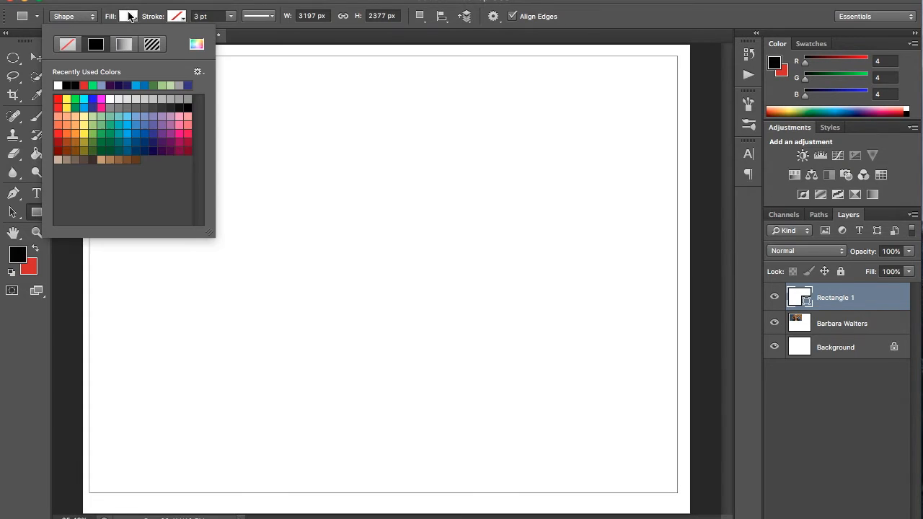
left_click(111, 86)
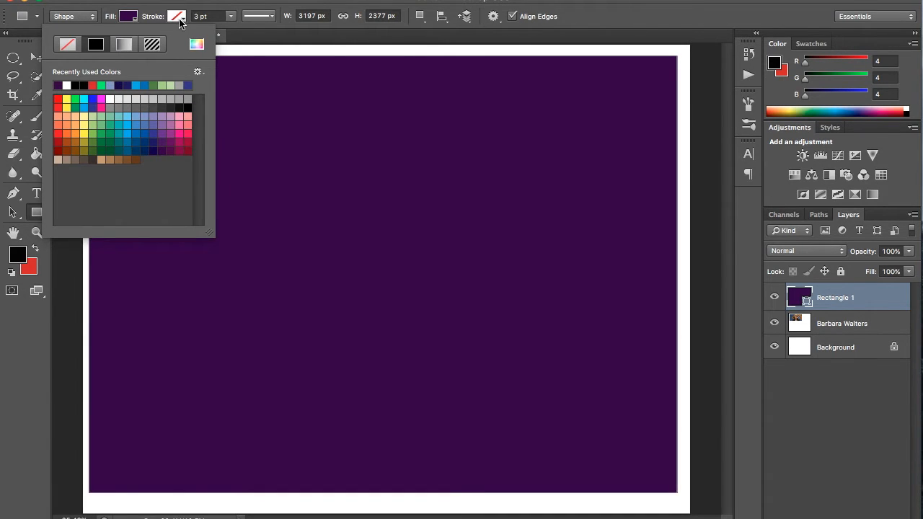
Try a blue stroke of about 15.26 pt around the purple rectangle and set the stroke back to none
left_click(178, 18)
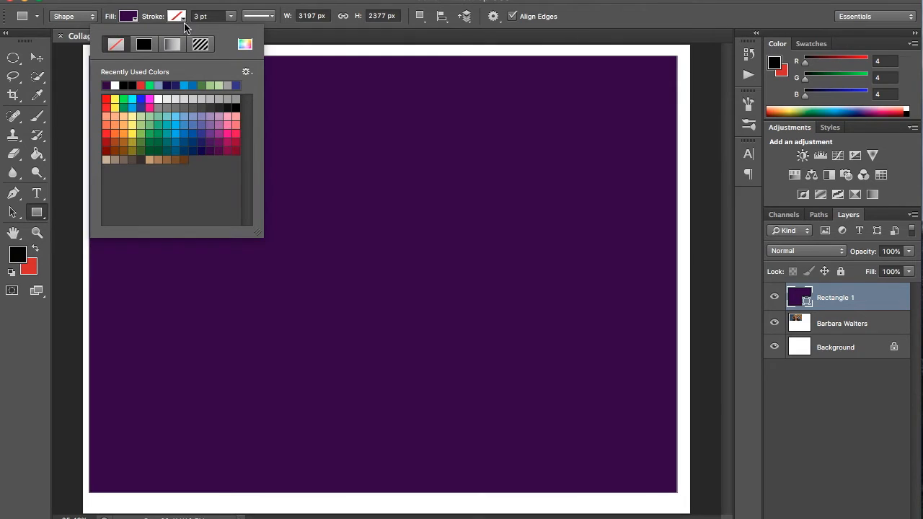
left_click(193, 85)
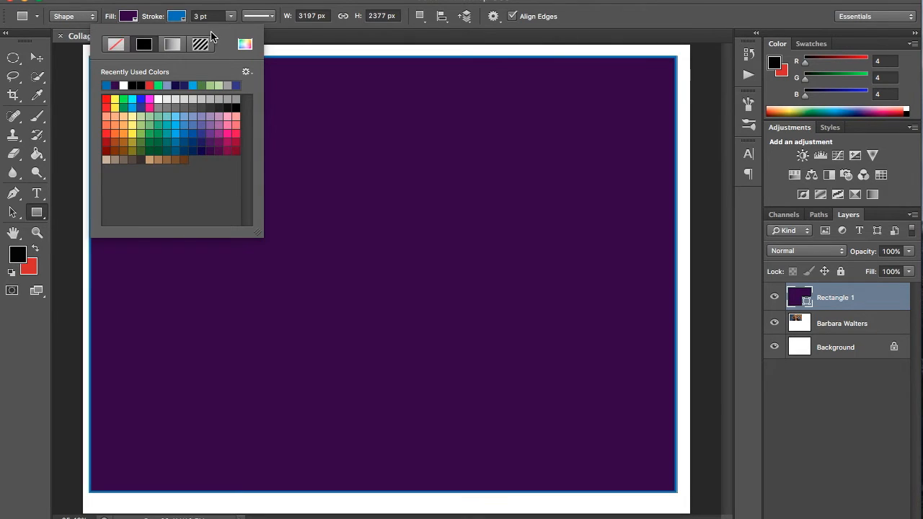
left_click(208, 16)
left_click(231, 16)
mouse_move(233, 36)
left_mouse_down()
mouse_move(278, 41)
mouse_move(249, 33)
left_mouse_up()
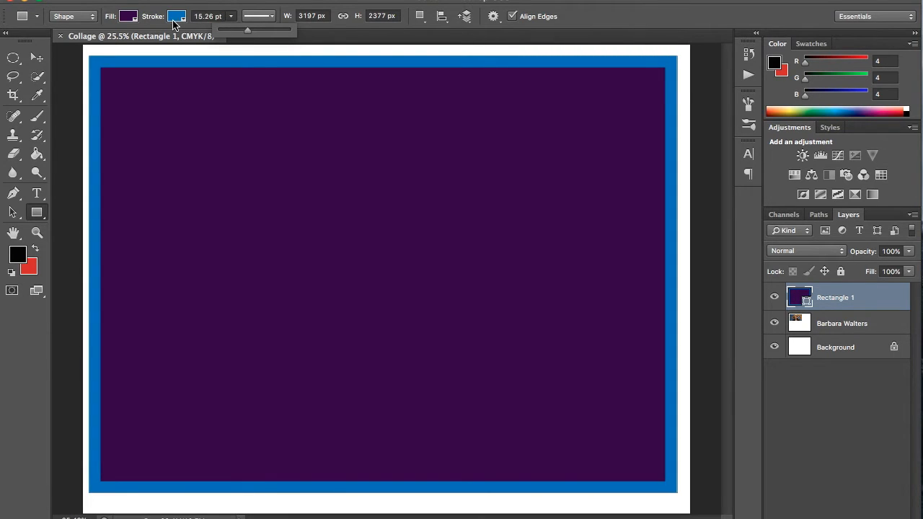
left_click(173, 21)
left_click(116, 46)
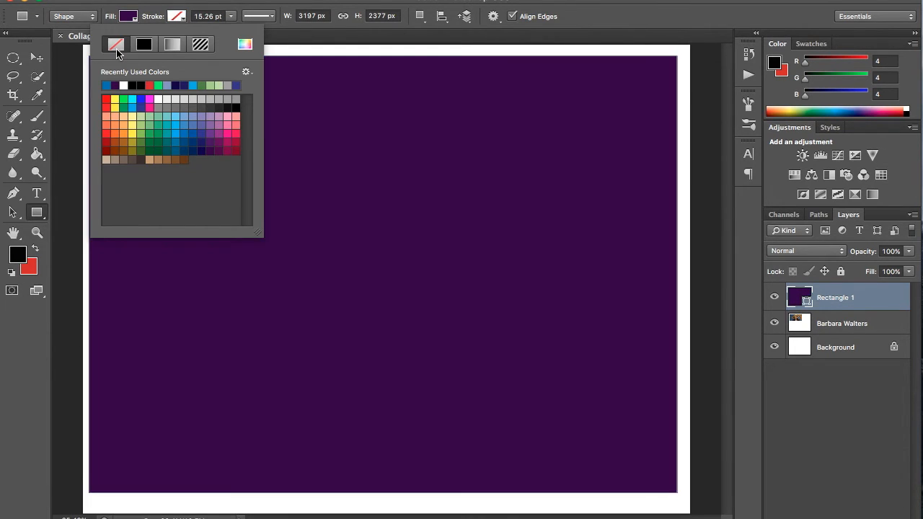
left_click(177, 21)
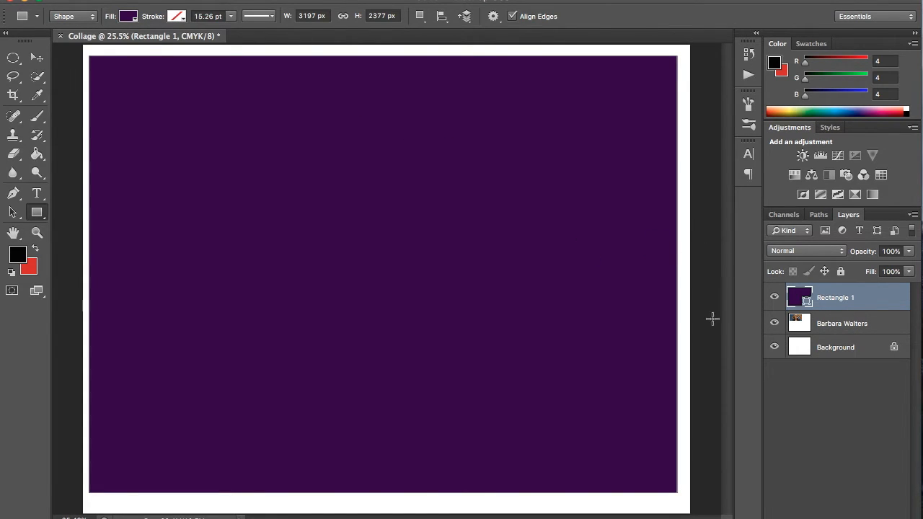
Place the purple rectangle's layer beneath the Barbara Walters layer and stretch the rectangle to cover the whole canvas
left_click_drag(855, 297, 855, 338)
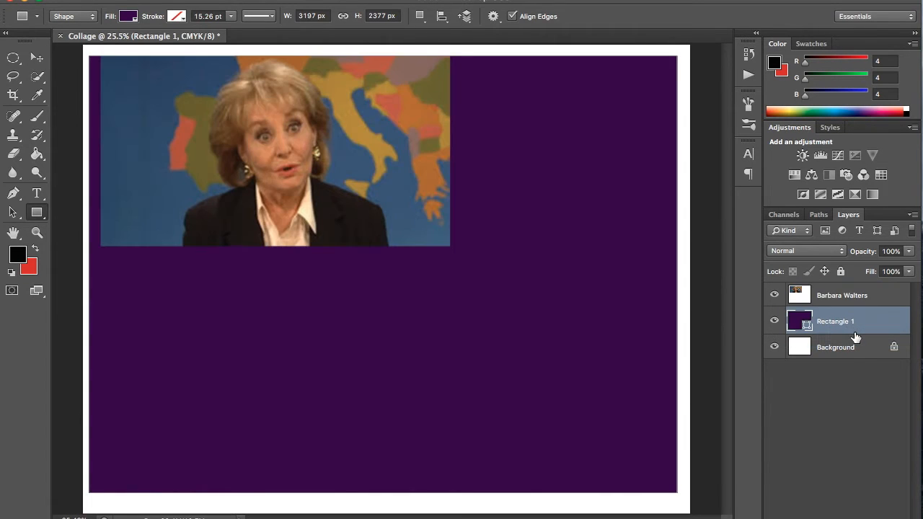
left_click(37, 58)
mouse_move(510, 243)
left_mouse_down()
mouse_move(540, 252)
mouse_move(513, 231)
mouse_move(507, 238)
left_mouse_up()
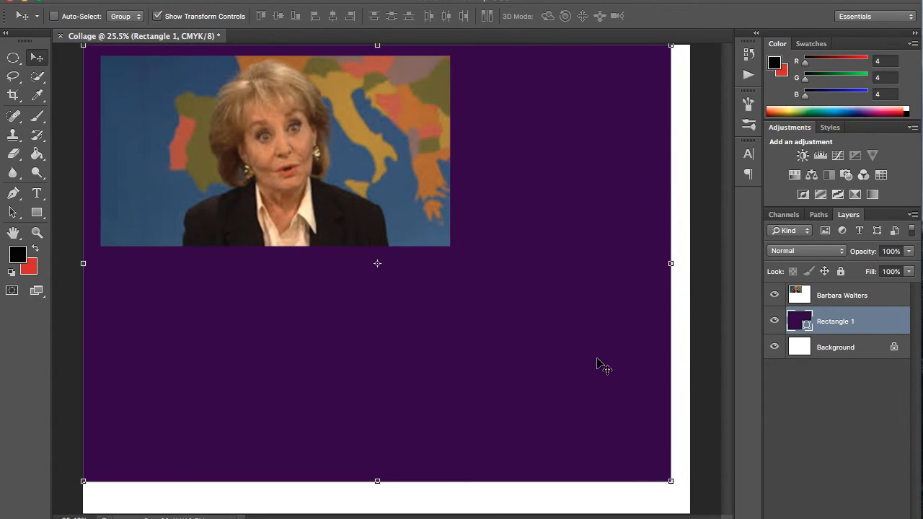
left_click(670, 480)
left_click_drag(669, 480, 687, 514)
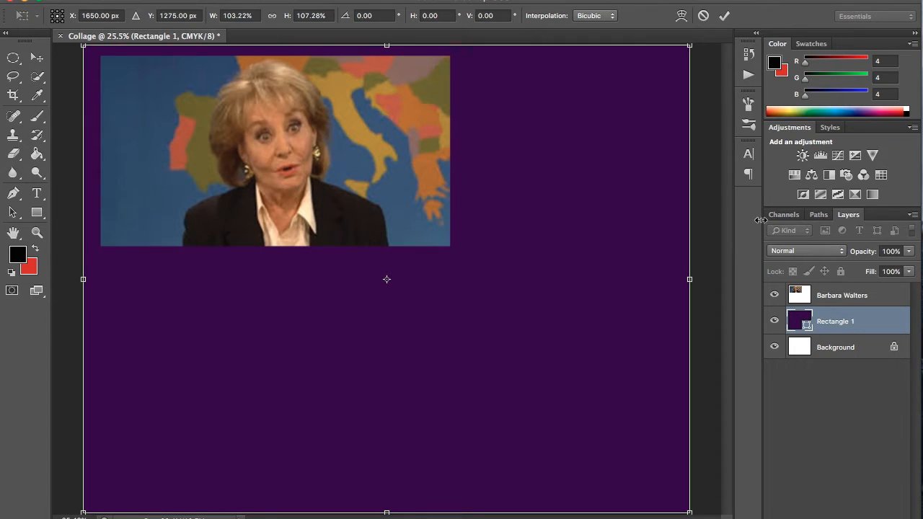
left_click(725, 15)
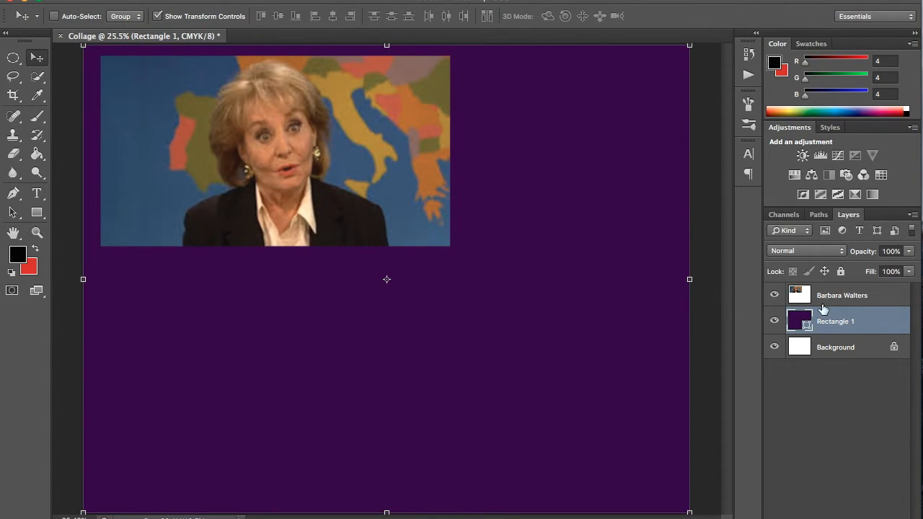
Scale the Barbara Walters image down and position it in the upper-left part of the canvas, slightly in from the edges
left_click(842, 295)
left_click_drag(342, 151, 463, 266)
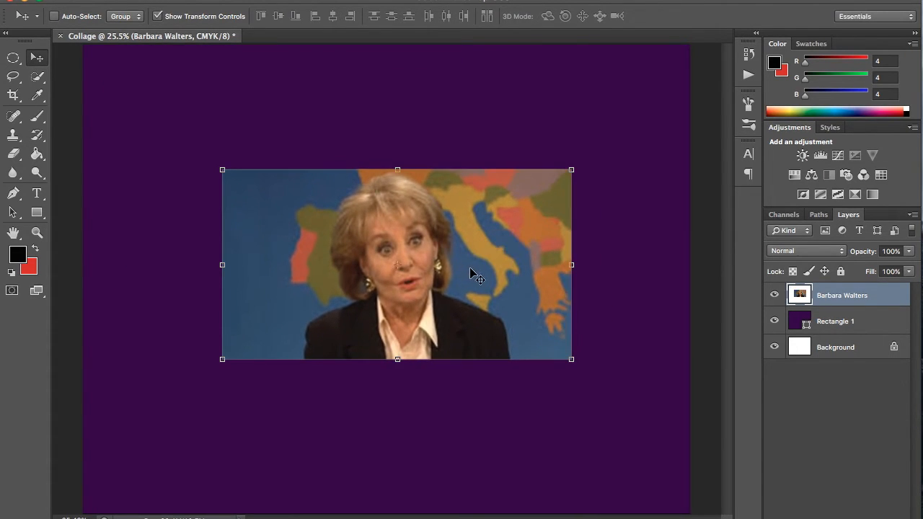
left_click(224, 171)
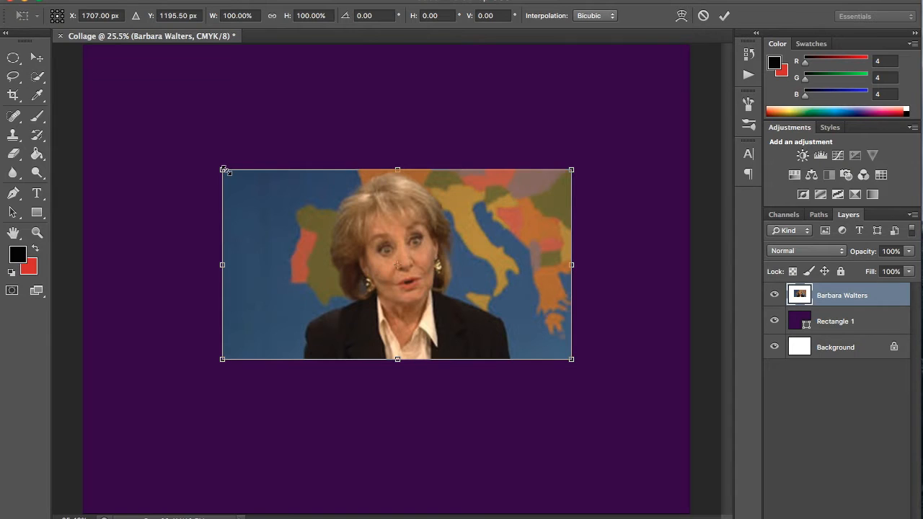
left_click_drag(225, 172, 295, 196)
left_click(726, 17)
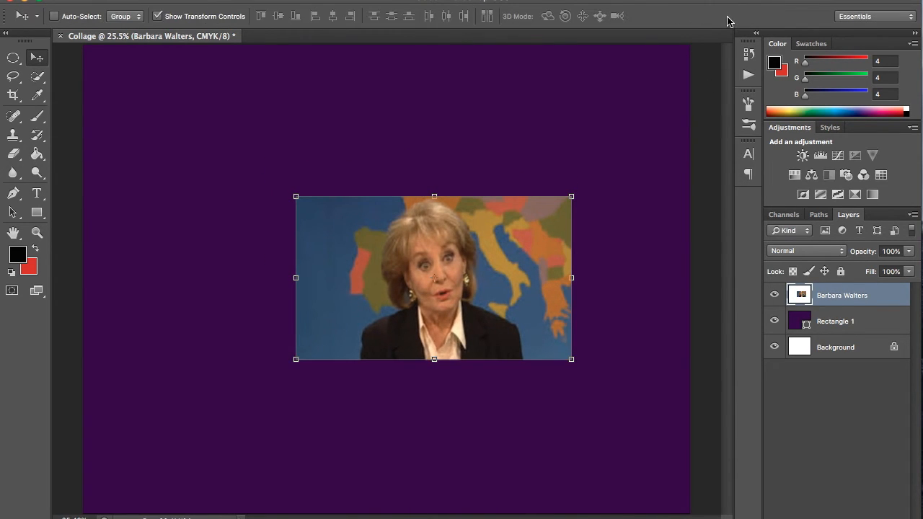
left_click_drag(384, 284, 224, 229)
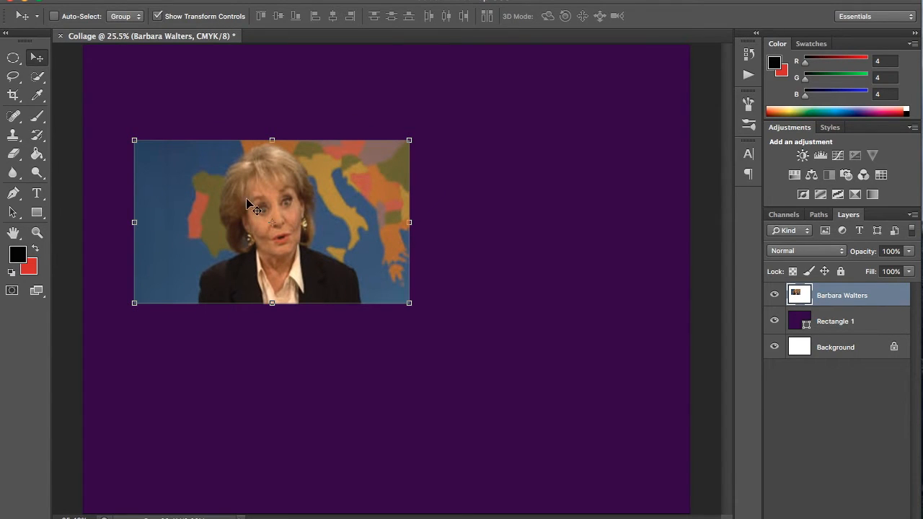
Draw an elliptical selection across the woman's face and the surrounding map in the Barbara Walters image
key("super+equal")
key("super+equal")
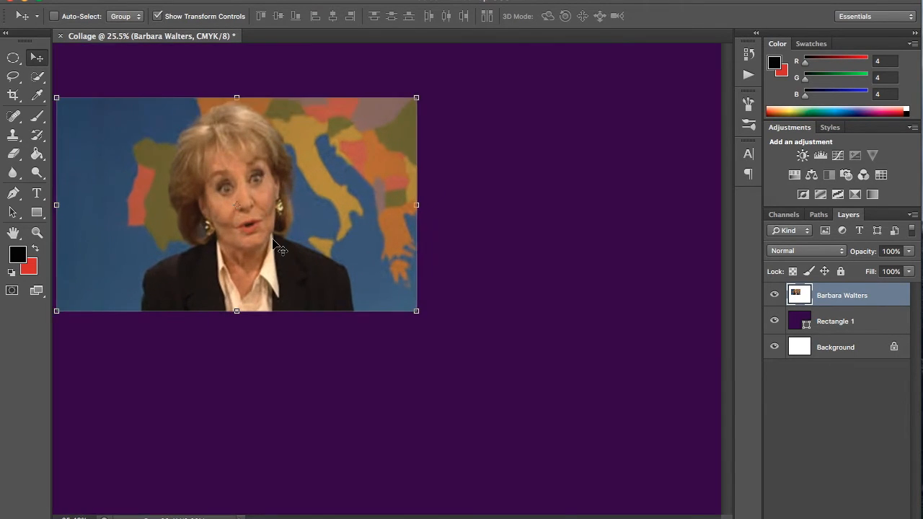
scroll(277, 243, "down", 3)
scroll(278, 243, "right", 2)
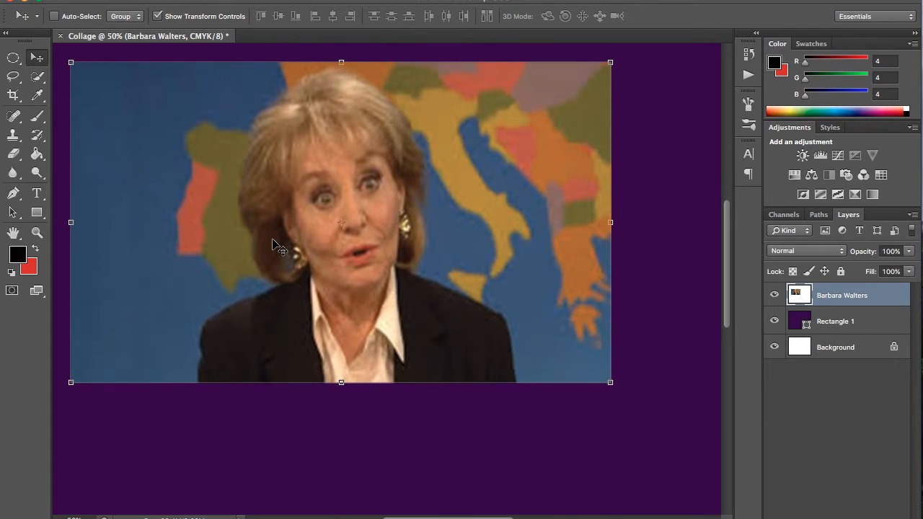
scroll(295, 252, "up", 1)
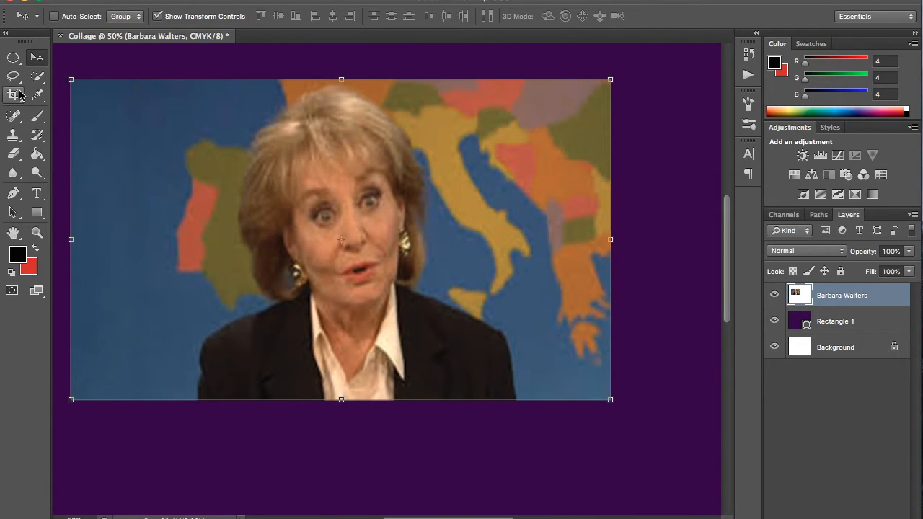
left_click(15, 61)
left_click_drag(108, 116, 522, 342)
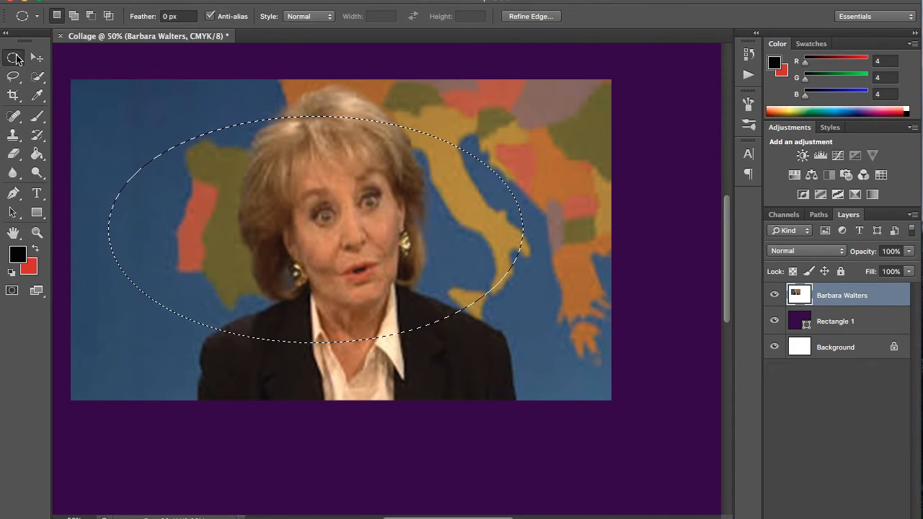
left_click(14, 59)
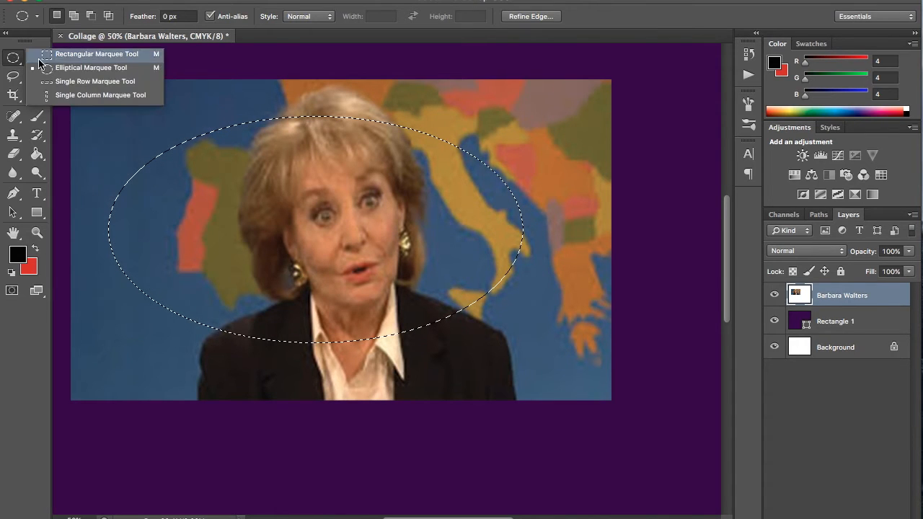
left_click(49, 67)
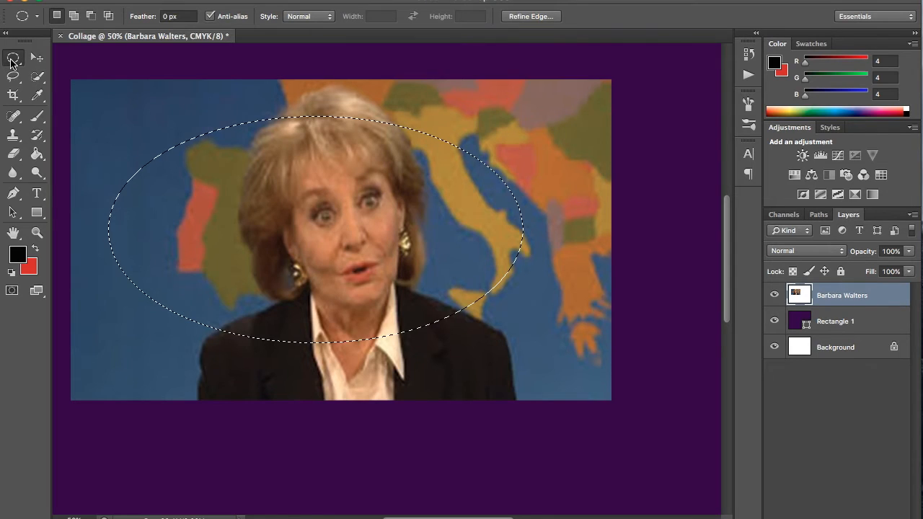
left_click(11, 61)
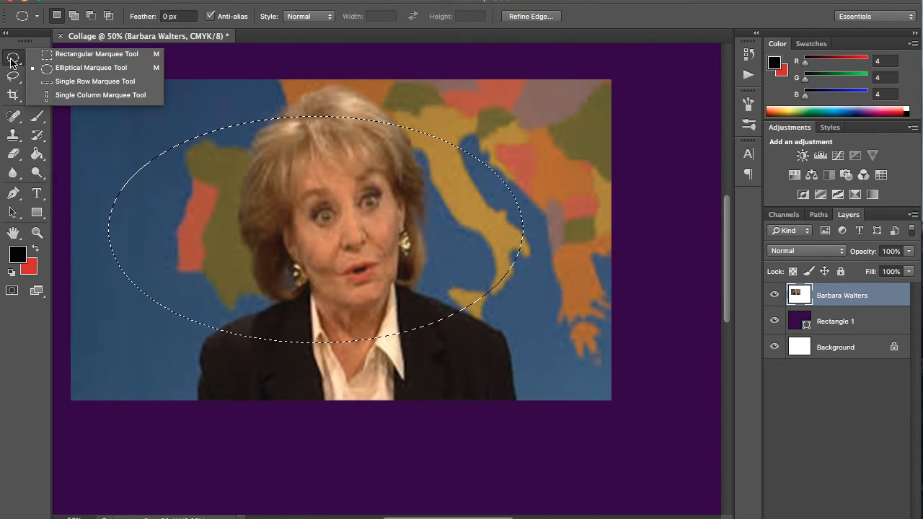
left_click(11, 62)
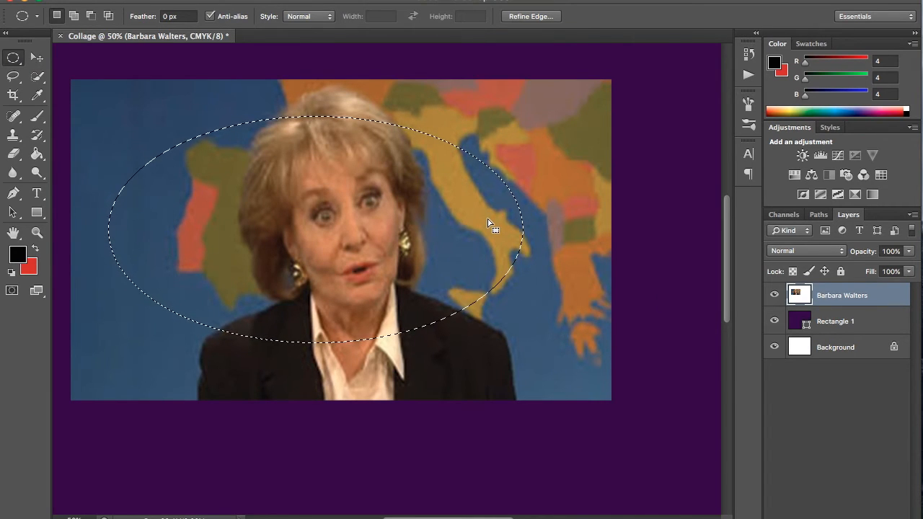
Try a Brightness/Contrast adjustment layer limited to the elliptical selection, with brightness 27 and contrast -34
left_click(803, 155)
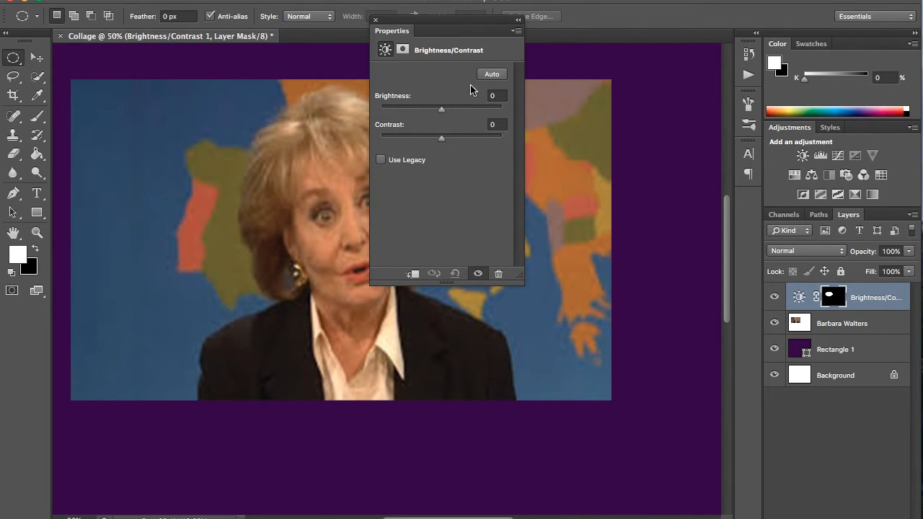
left_click_drag(411, 23, 589, 26)
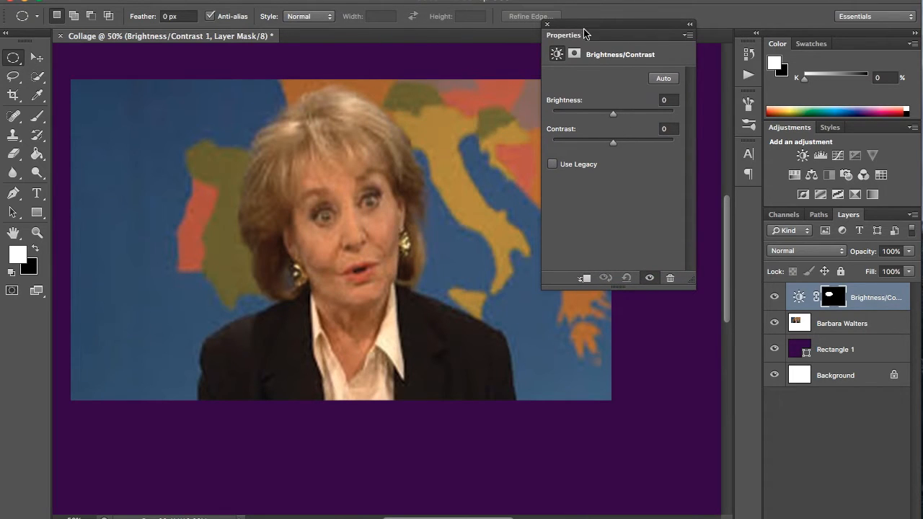
left_click(799, 299)
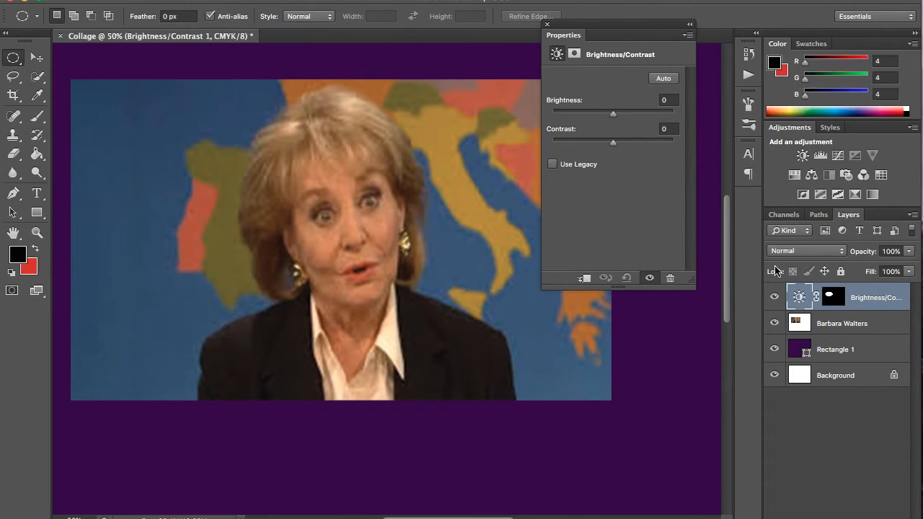
left_click_drag(612, 117, 573, 143)
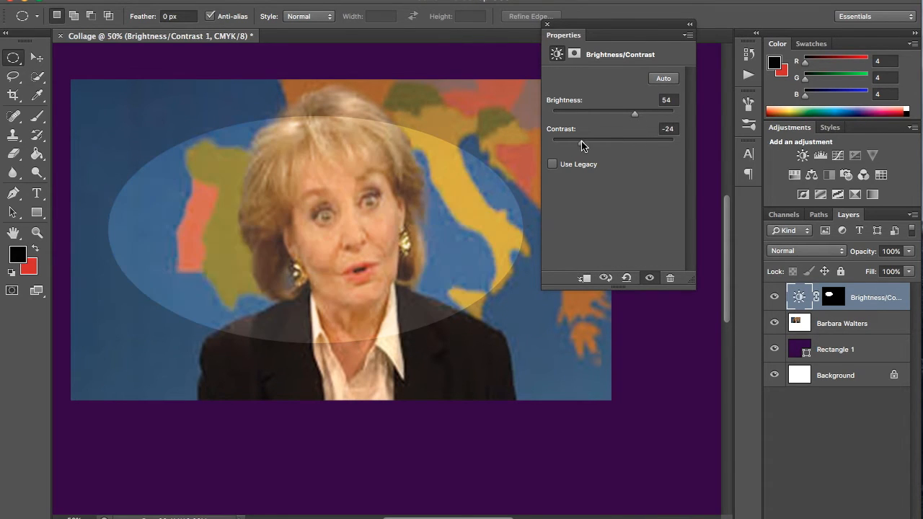
mouse_move(635, 117)
left_mouse_down()
mouse_move(651, 117)
mouse_move(583, 112)
mouse_move(624, 118)
left_mouse_up()
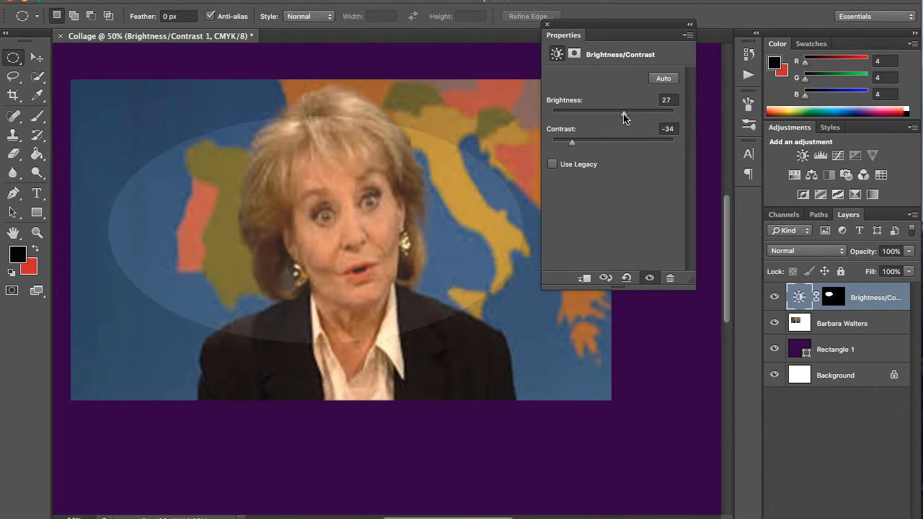
left_click(545, 27)
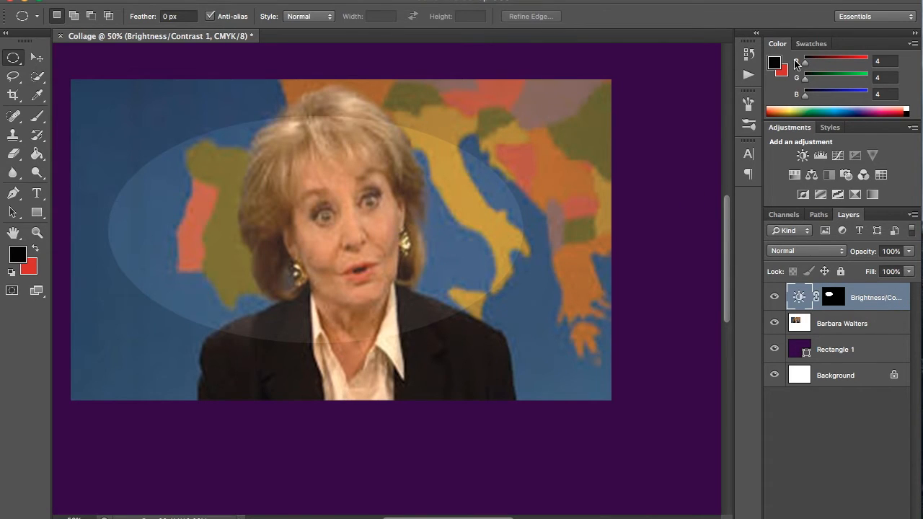
Revert the document history to the Move state preceding the elliptical selection and the Brightness/Contrast adjustment
left_click(749, 54)
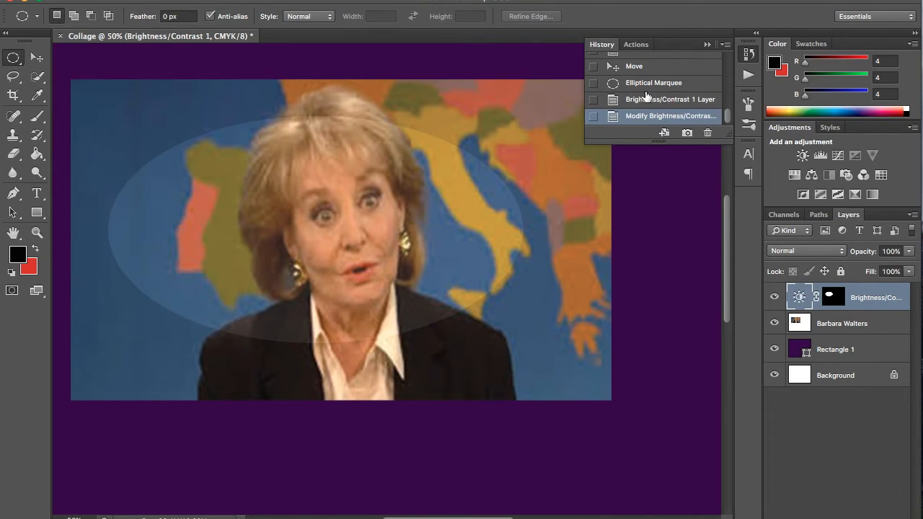
left_click(646, 97)
left_click(644, 83)
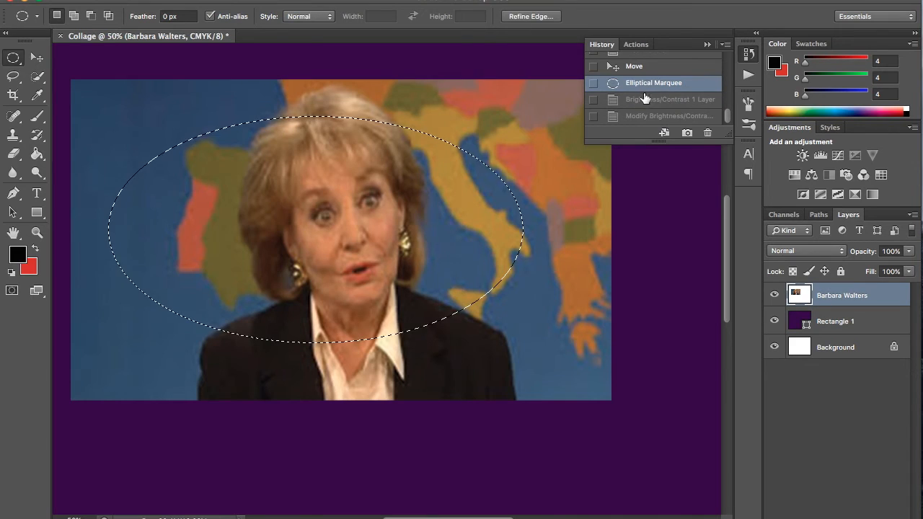
left_click(643, 68)
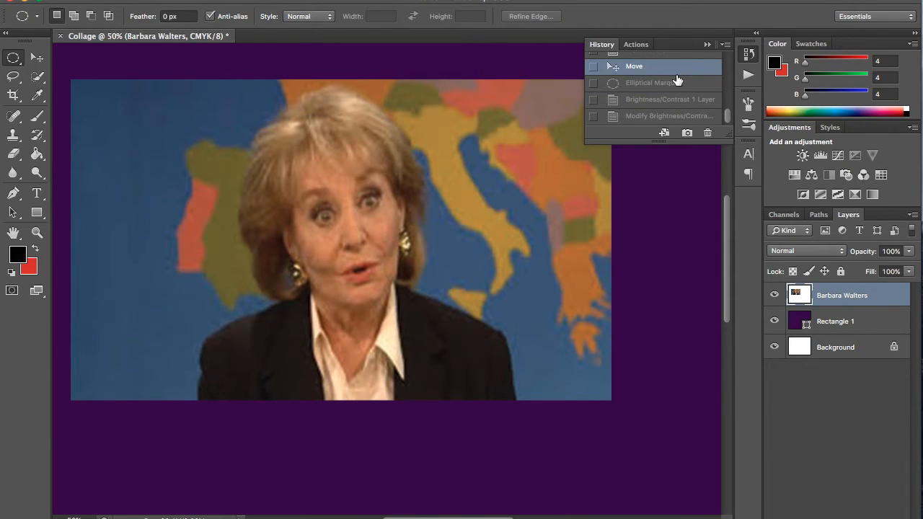
scroll(678, 81, "up", 4)
scroll(678, 80, "down", 3)
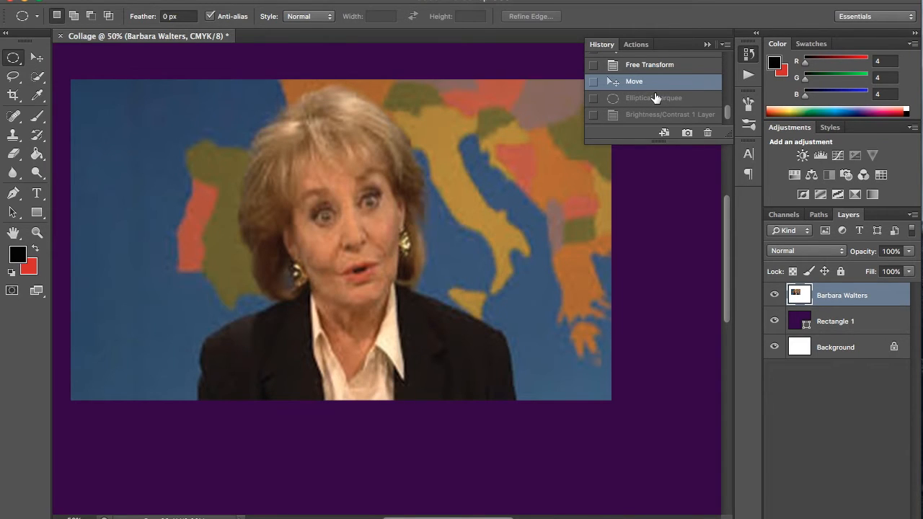
left_click(652, 97)
left_click(651, 82)
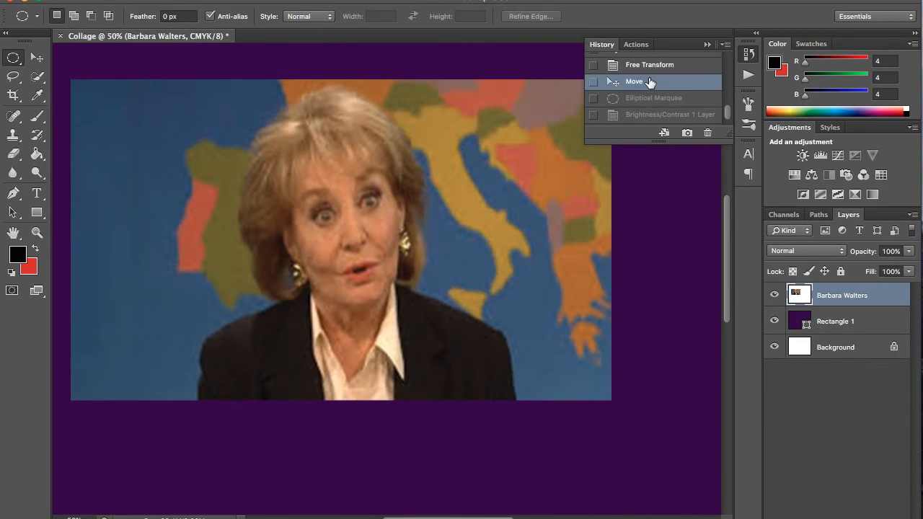
left_click(708, 44)
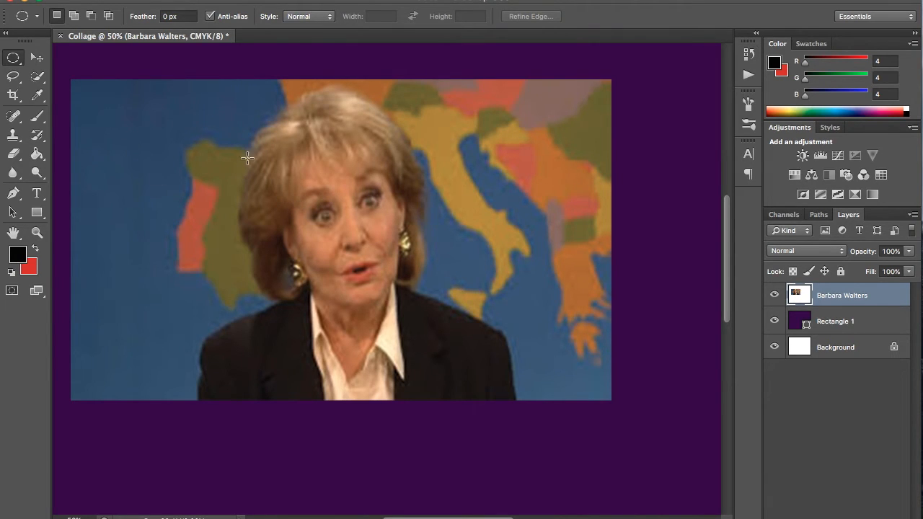
Quick-select the woman's head and shirt in the Barbara Walters image, and subtract the map background around her hair
left_click(38, 77)
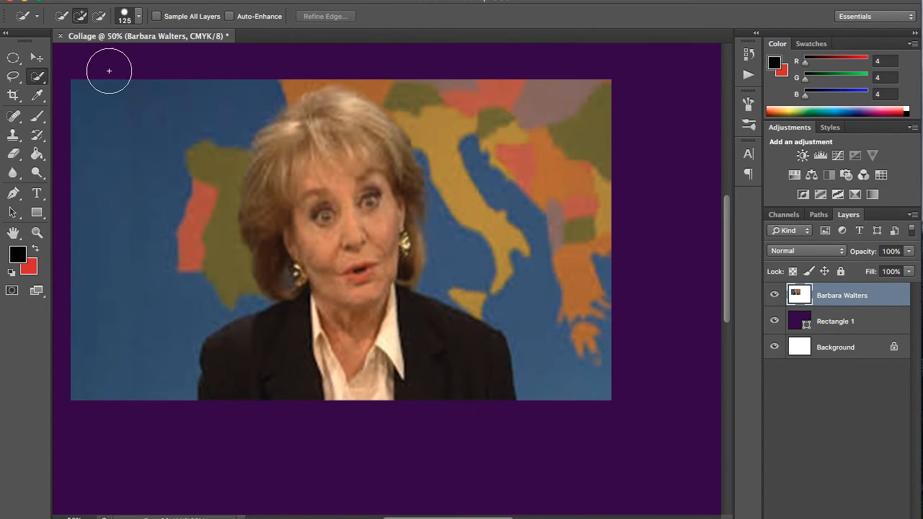
mouse_move(312, 197)
left_mouse_down()
mouse_move(338, 173)
mouse_move(358, 353)
mouse_move(372, 312)
left_mouse_up()
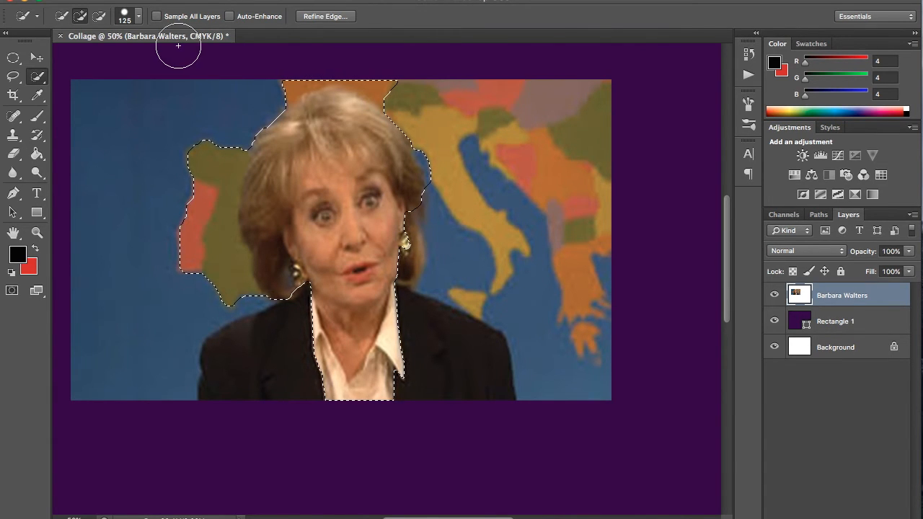
left_click(99, 19)
left_click_drag(173, 216, 186, 187)
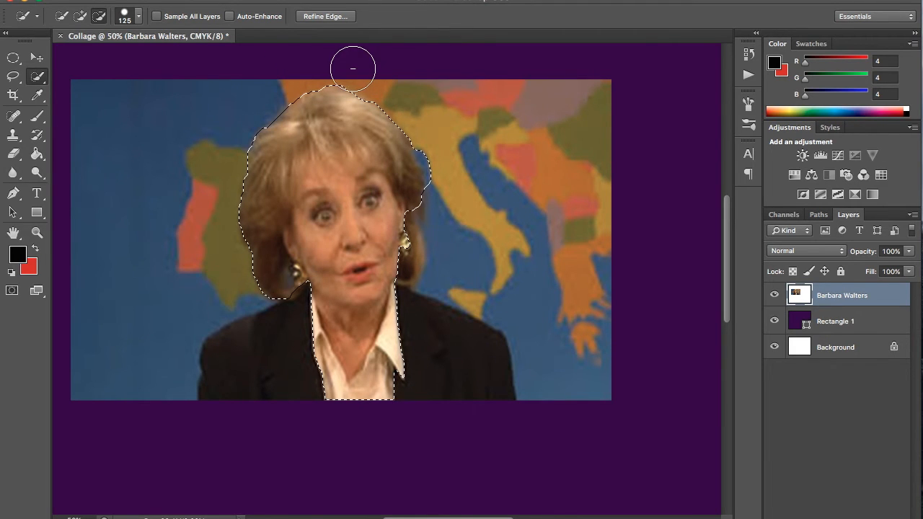
left_click(444, 168)
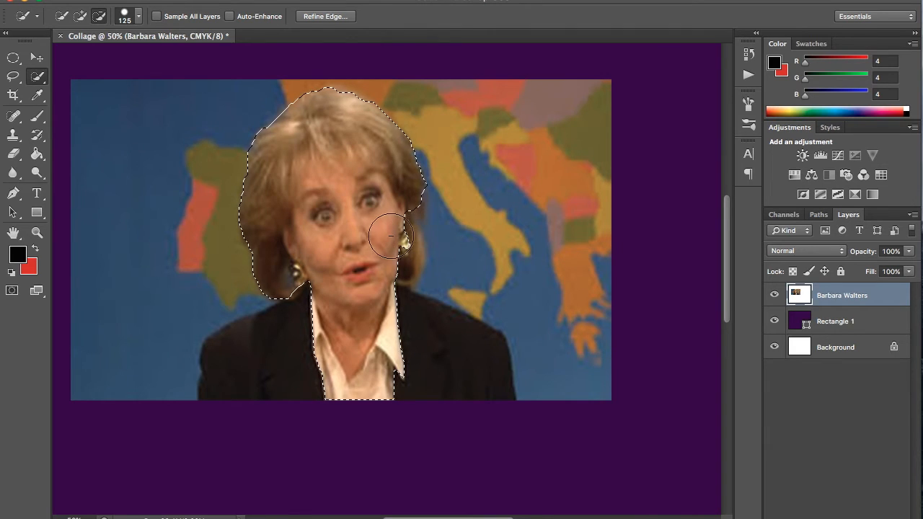
Add the remaining hair and the black jacket to the quick selection, and subtract the map area beside her neck and shoulder
left_click(80, 16)
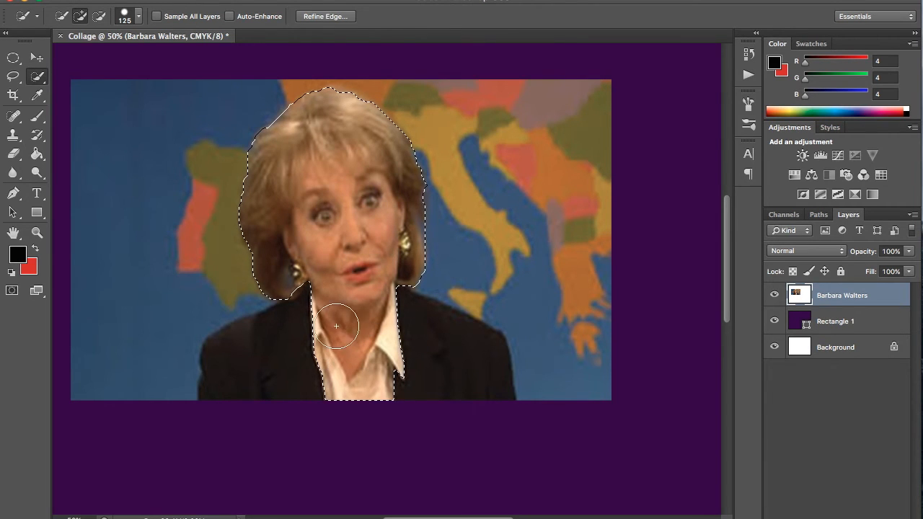
left_click(305, 330)
left_click(419, 341)
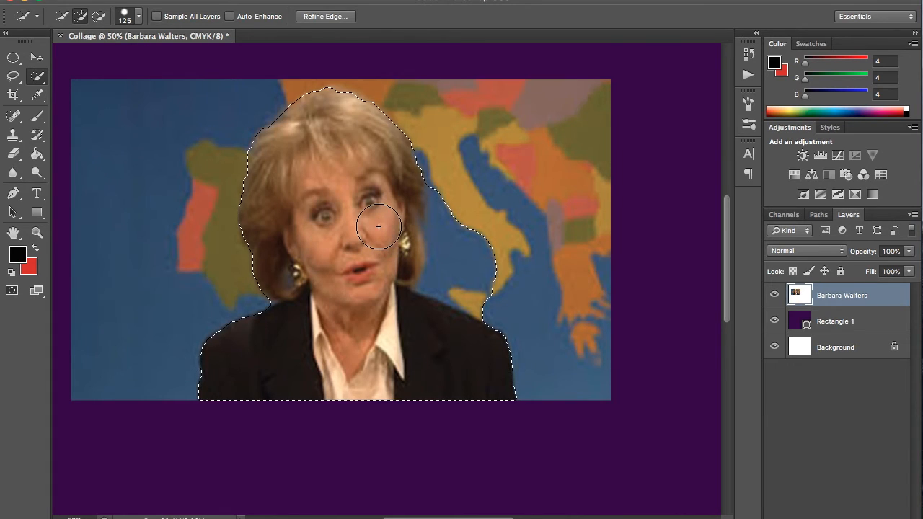
key("alt")
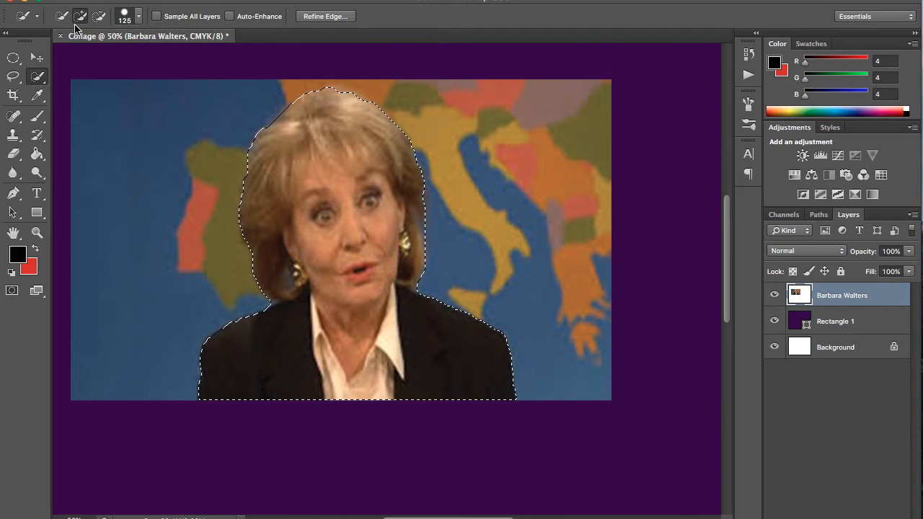
Try extending the quick selection into the map beside her hair, and subtract that area again
left_click(99, 16)
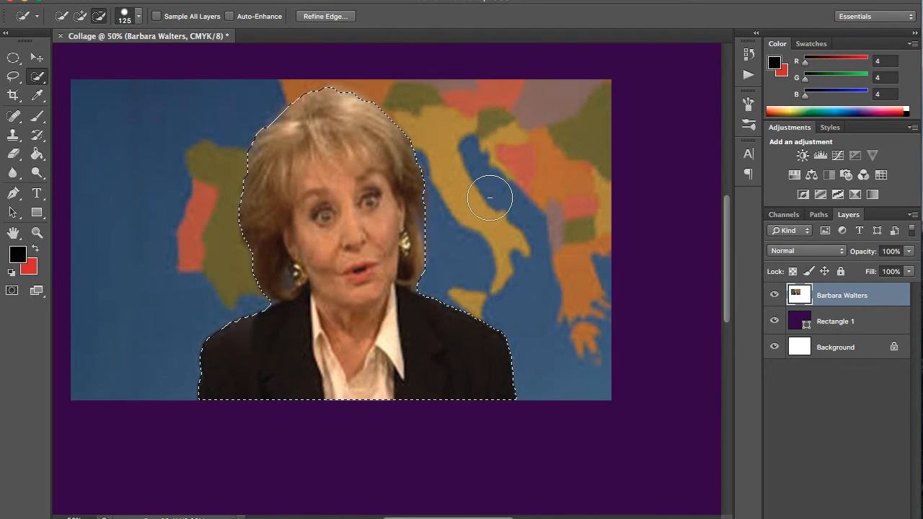
key("shift")
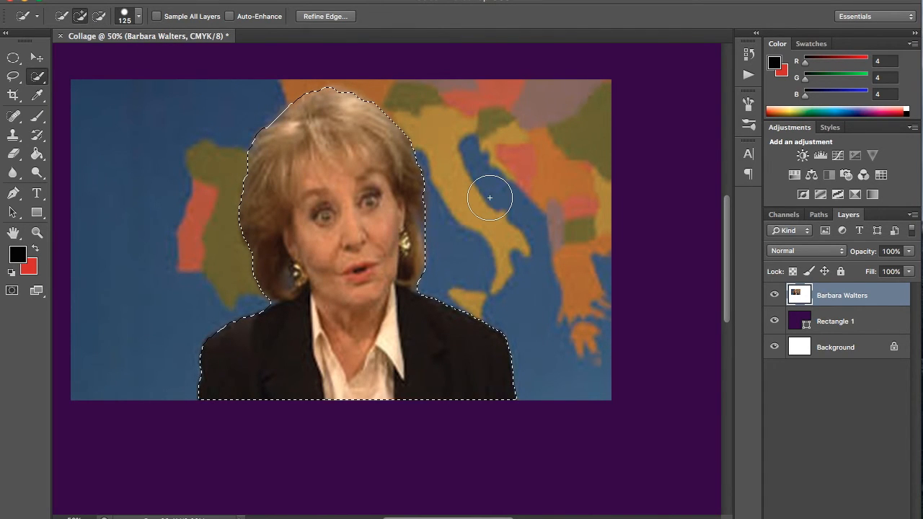
mouse_move(457, 207)
left_mouse_down()
mouse_move(432, 276)
mouse_move(469, 221)
mouse_move(498, 215)
mouse_move(475, 197)
mouse_move(453, 220)
left_mouse_up()
key("alt")
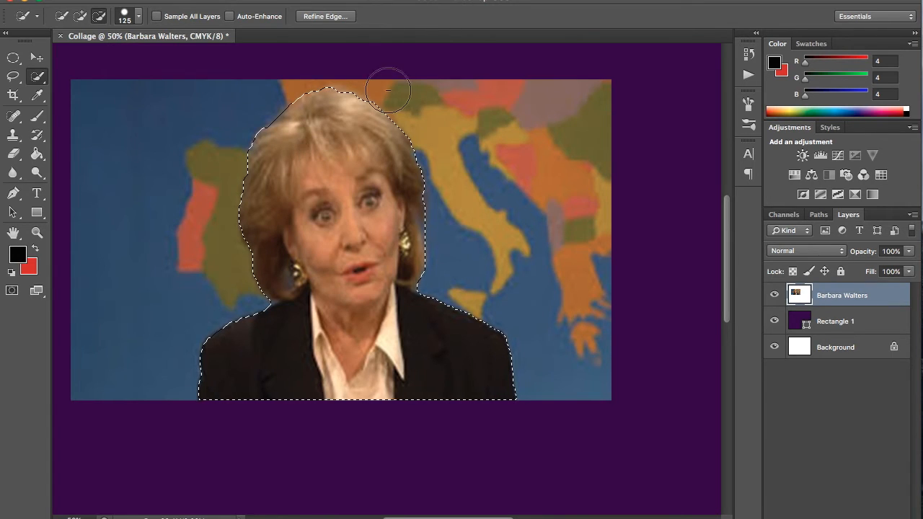
Open Refine Edge for the selection of the woman, enable Smart Radius, and brush the refinement over the top and sides of her hair
left_click(346, 17)
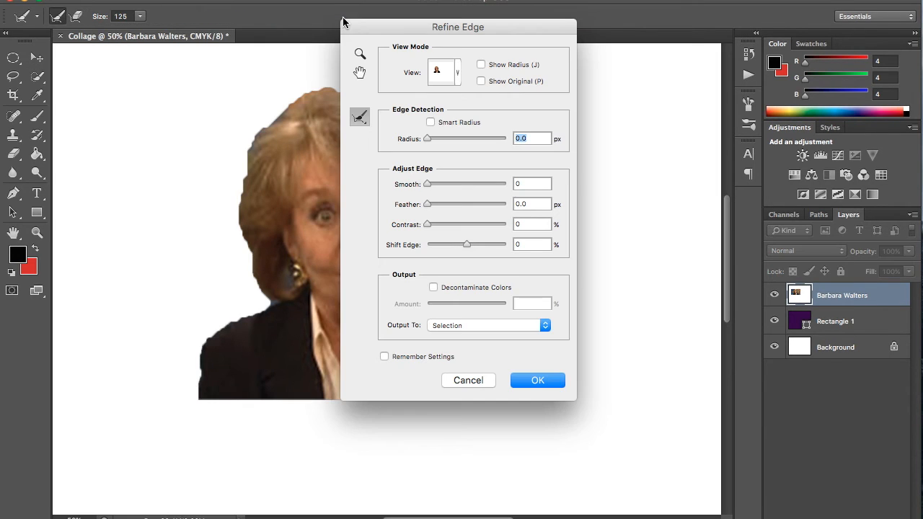
left_click_drag(388, 29, 571, 1)
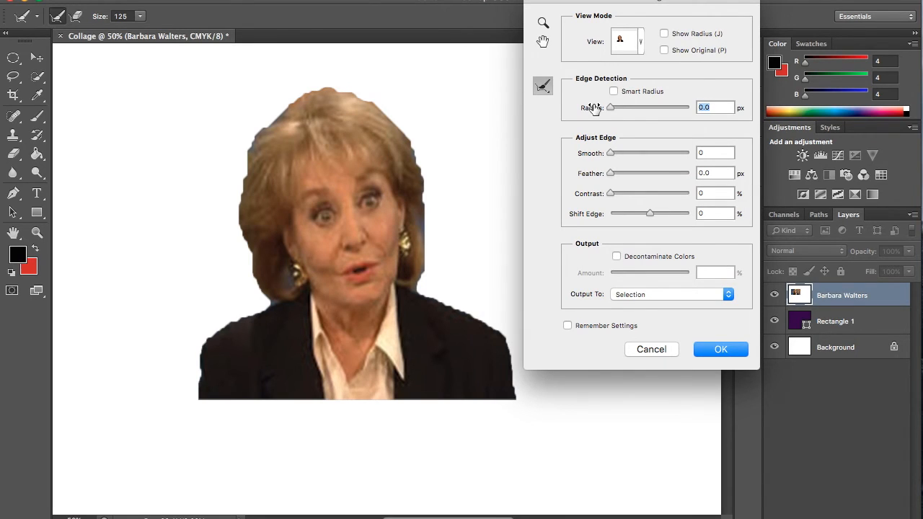
left_click(638, 41)
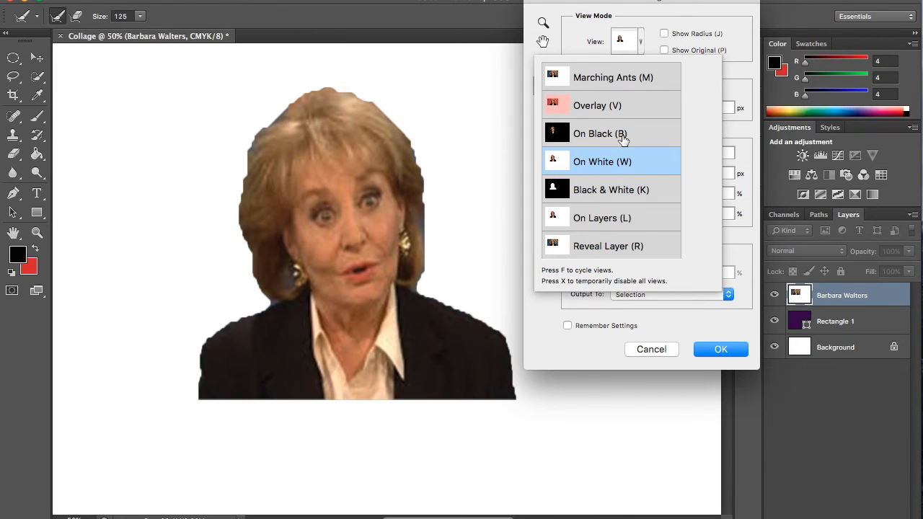
left_click(642, 43)
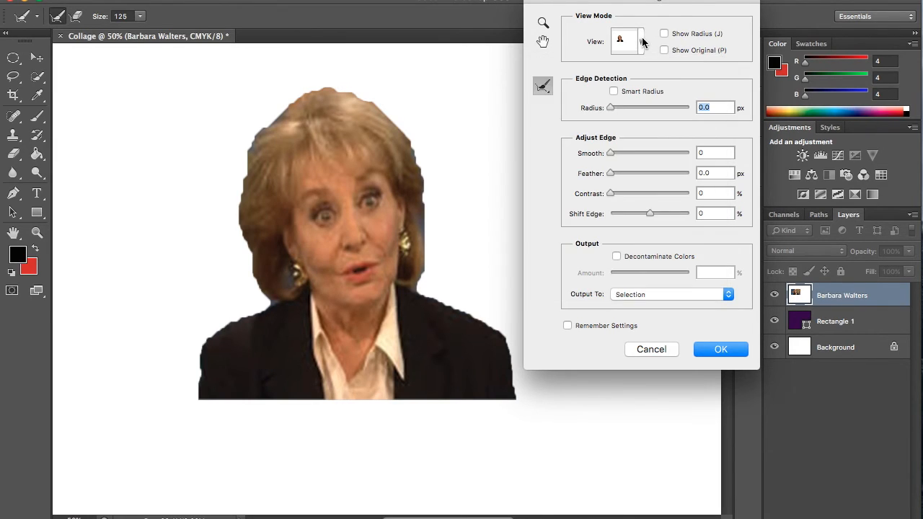
left_click(614, 91)
left_click_drag(400, 173, 389, 153)
mouse_move(355, 113)
left_mouse_down()
mouse_move(275, 134)
mouse_move(264, 181)
left_mouse_up()
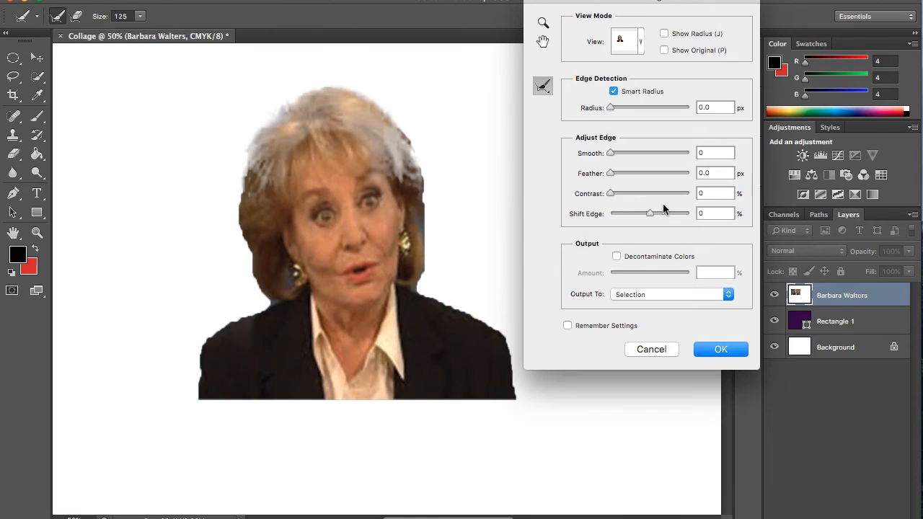
Set Shift Edge to +64% and brush the edge refinement along both sides of the hair and both jacket shoulders
left_click_drag(653, 220, 670, 219)
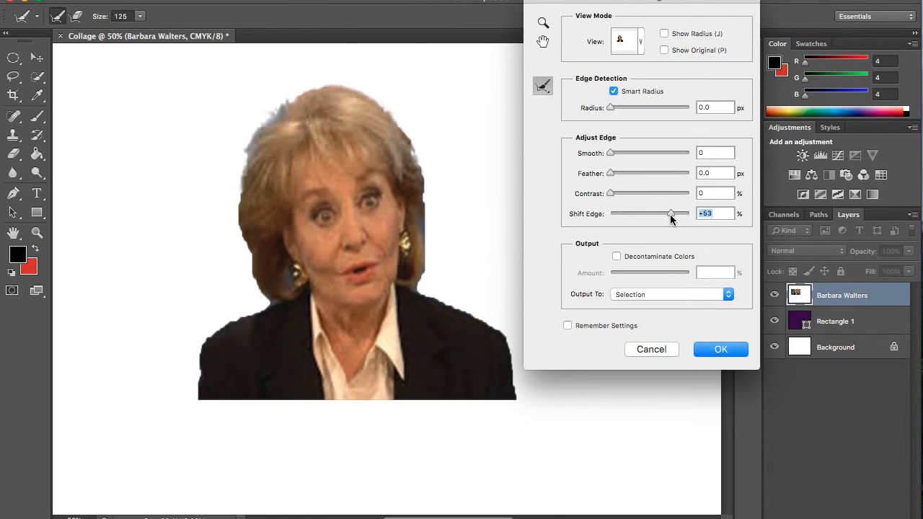
left_click_drag(669, 214, 674, 214)
mouse_move(230, 178)
left_mouse_down()
mouse_move(255, 165)
mouse_move(266, 241)
left_mouse_up()
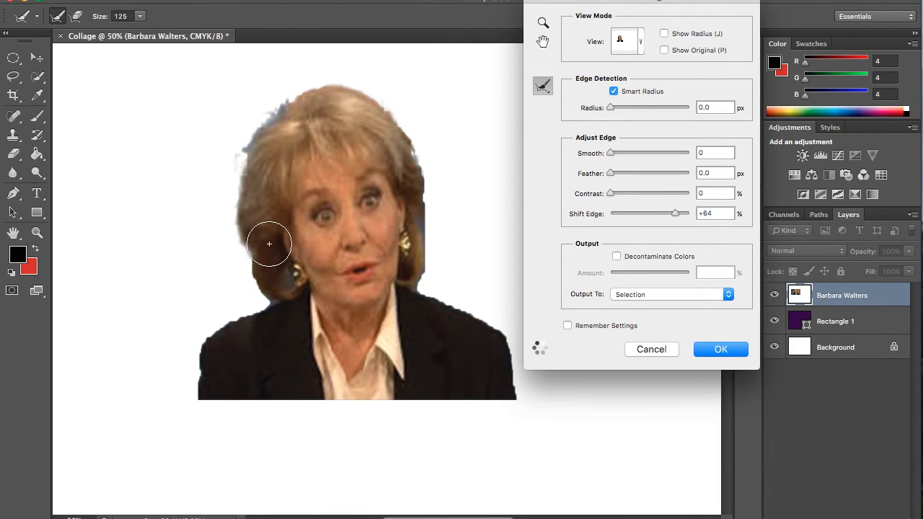
mouse_move(264, 195)
left_mouse_down()
mouse_move(257, 220)
mouse_move(280, 219)
mouse_move(279, 232)
mouse_move(309, 246)
mouse_move(294, 246)
mouse_move(280, 267)
mouse_move(266, 258)
mouse_move(293, 285)
left_mouse_up()
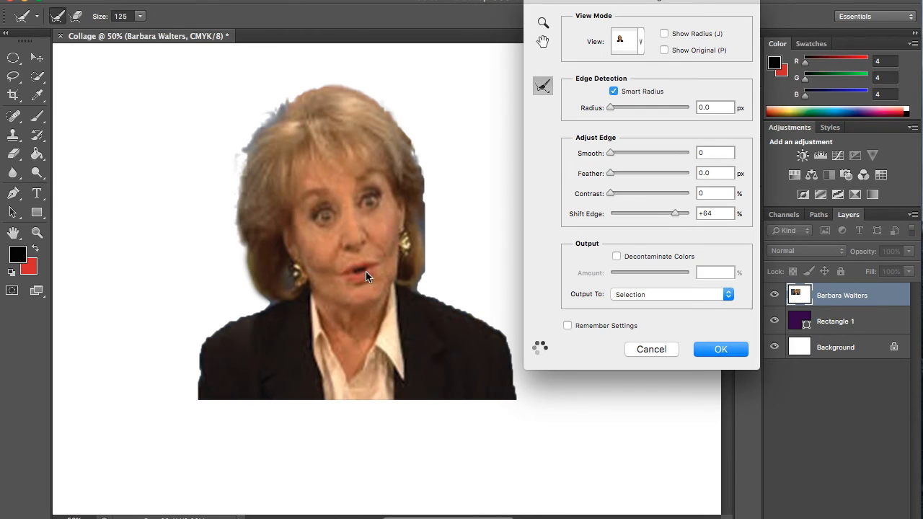
mouse_move(422, 264)
left_mouse_down()
mouse_move(414, 230)
mouse_move(393, 141)
left_mouse_up()
mouse_move(414, 189)
left_mouse_down()
mouse_move(398, 144)
mouse_move(370, 120)
mouse_move(324, 104)
mouse_move(298, 119)
mouse_move(295, 148)
left_mouse_up()
mouse_move(404, 296)
left_mouse_down()
mouse_move(484, 340)
mouse_move(495, 396)
left_mouse_up()
mouse_move(263, 313)
left_mouse_down()
mouse_move(233, 337)
mouse_move(211, 366)
mouse_move(212, 396)
left_mouse_up()
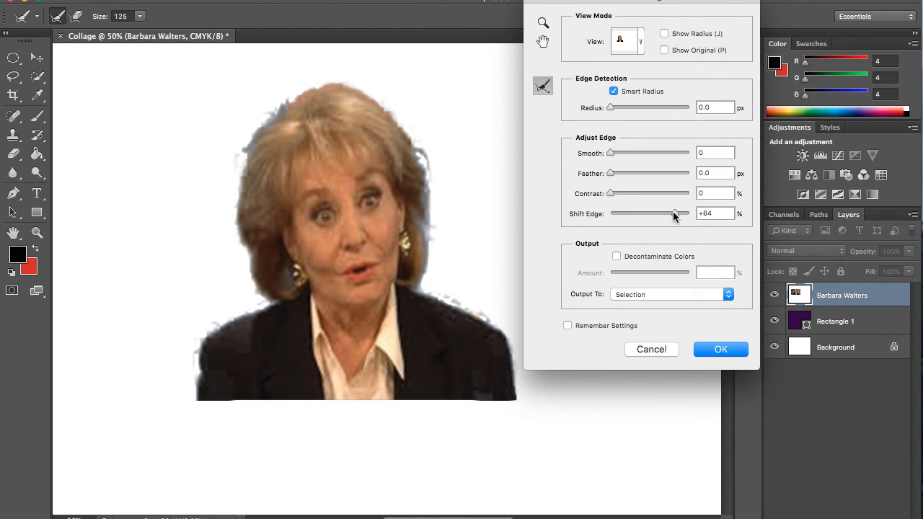
Set the refined edge's Smooth to 30, Feather to 3.9 px and Contrast to 15%, keeping Shift Edge at +64%
left_click_drag(686, 213, 675, 218)
left_click_drag(610, 153, 656, 179)
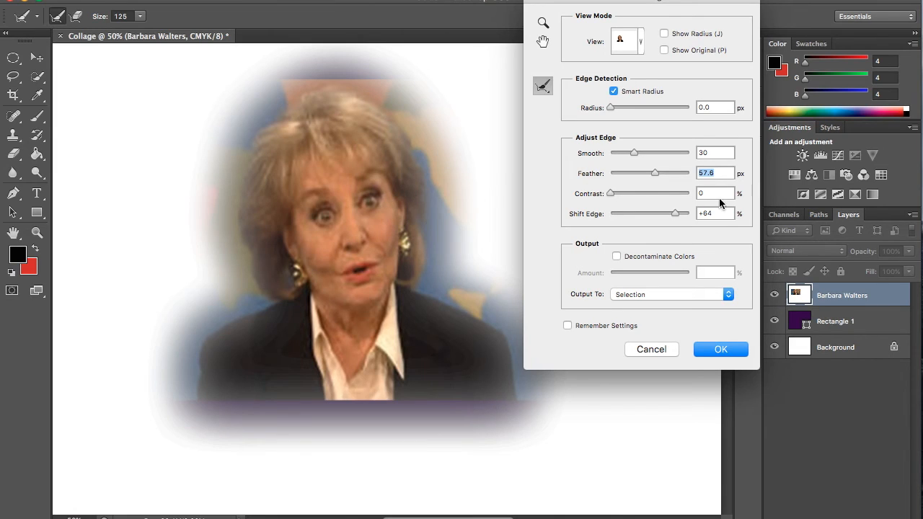
left_click_drag(656, 173, 629, 174)
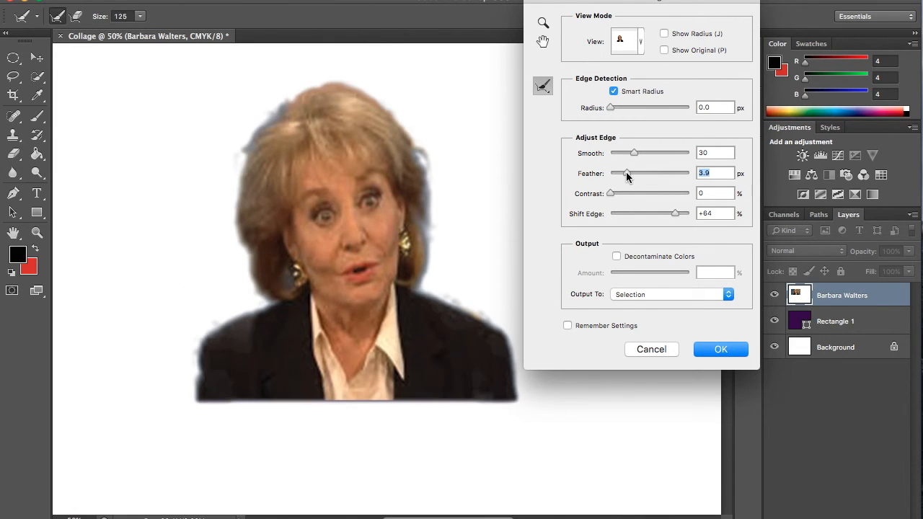
mouse_move(612, 193)
left_mouse_down()
mouse_move(644, 198)
mouse_move(633, 195)
left_mouse_up()
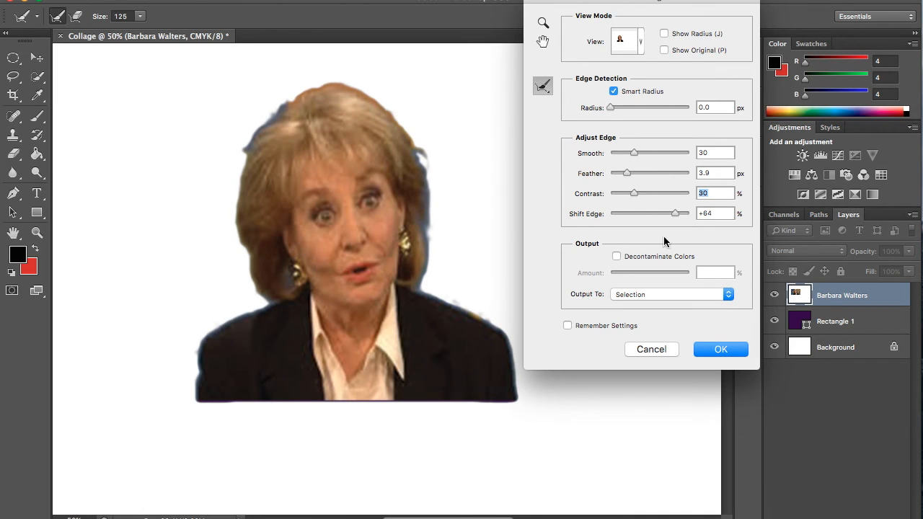
left_click_drag(631, 198, 627, 194)
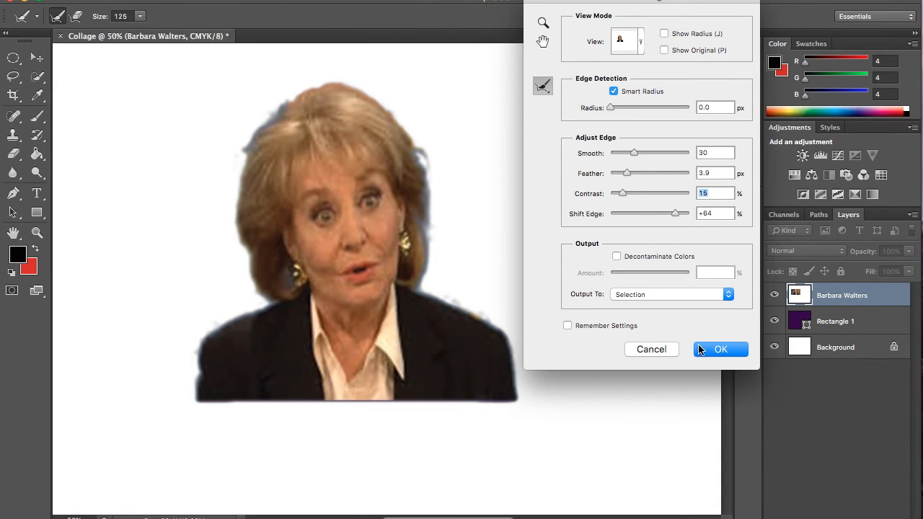
Output the refined selection of the woman to a New Layer and apply Refine Edge
left_click(645, 295)
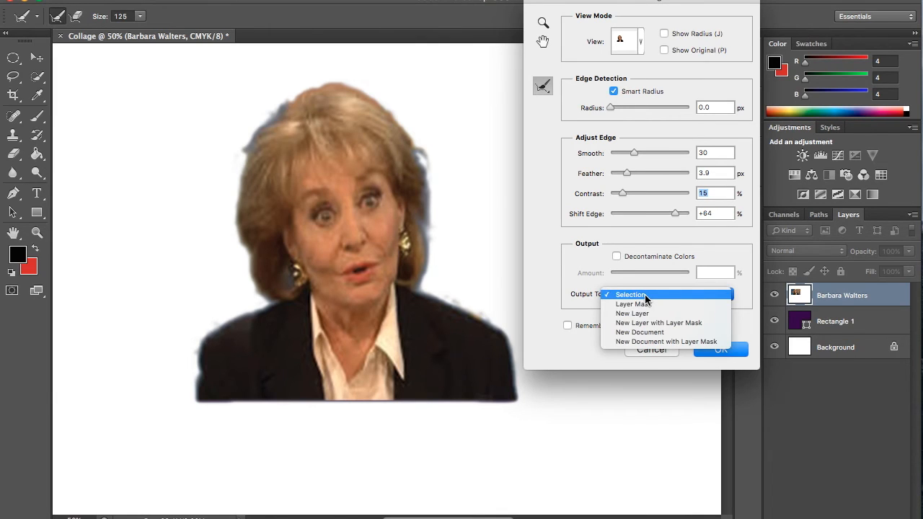
left_click(644, 313)
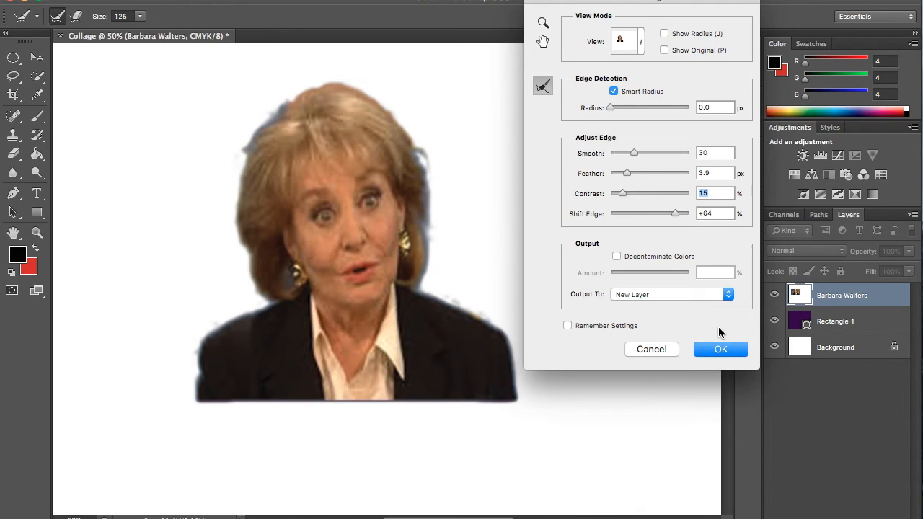
left_click(725, 350)
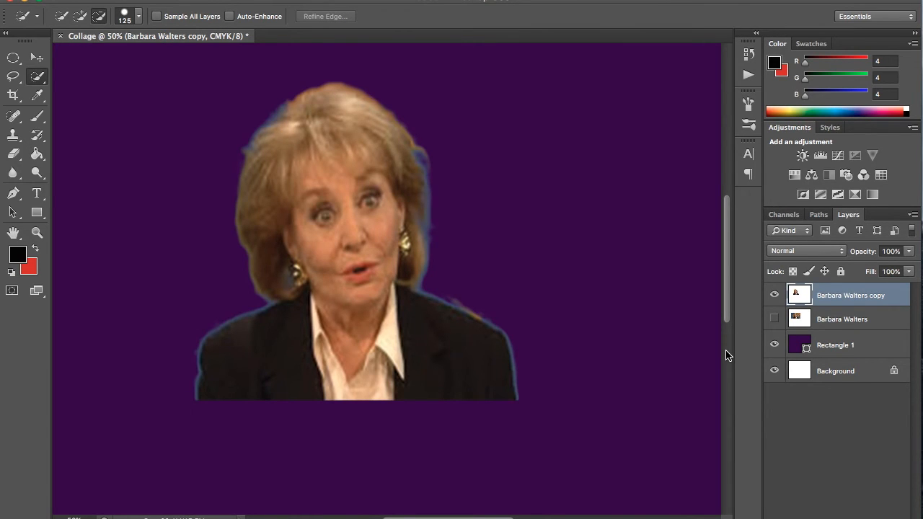
Move the woman's cutout higher on the purple background, in the upper-left part of the collage
key("super+minus")
key("super+minus")
key("super+0")
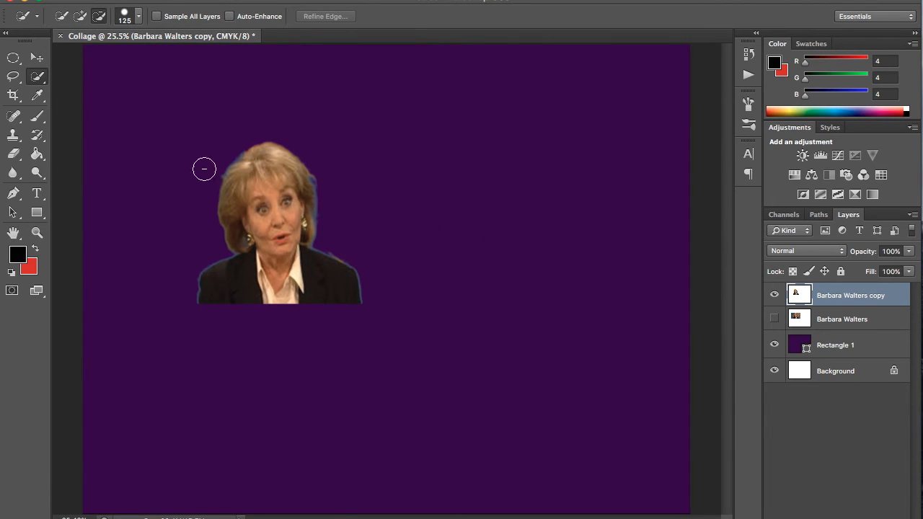
left_click(37, 58)
left_click_drag(311, 248, 356, 232)
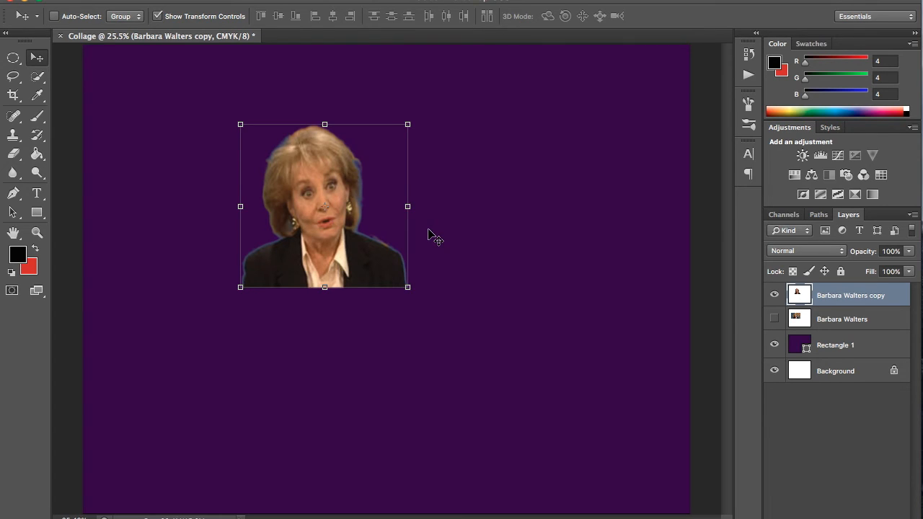
left_click_drag(330, 212, 288, 186)
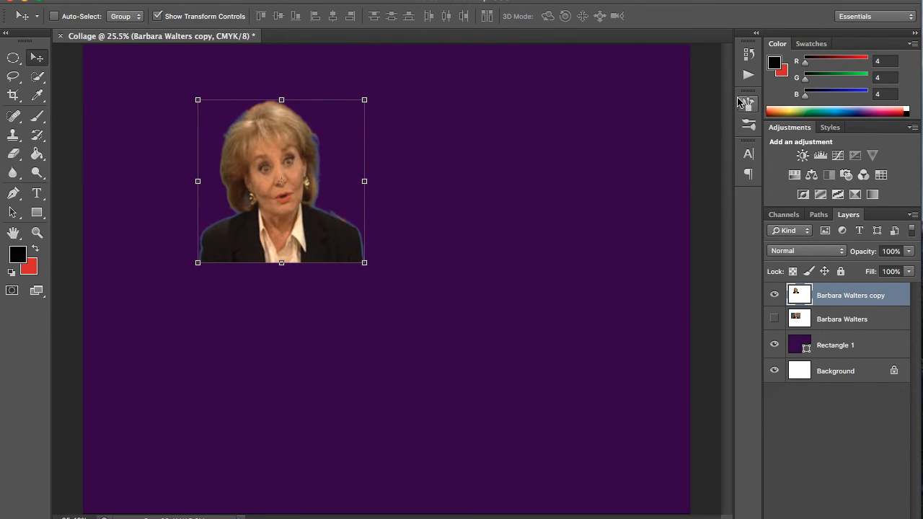
Revert the document history to the Move state just before the first Quick Selection, restoring the uncut Barbara Walters image
left_click(747, 62)
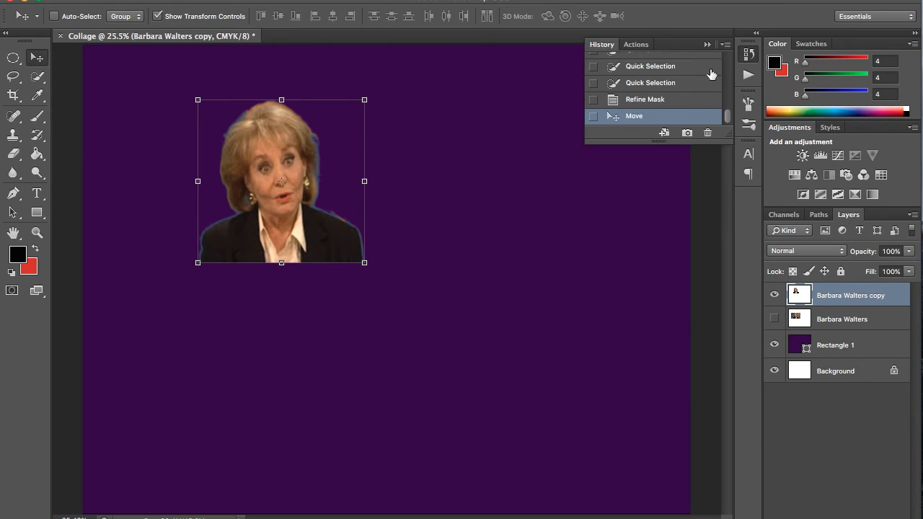
scroll(647, 77, "up", 2)
scroll(647, 78, "up", 5)
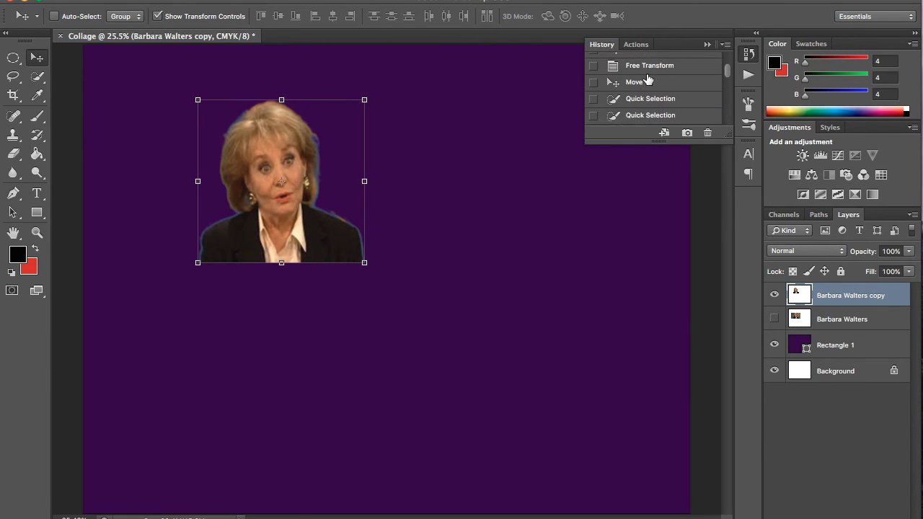
left_click(644, 85)
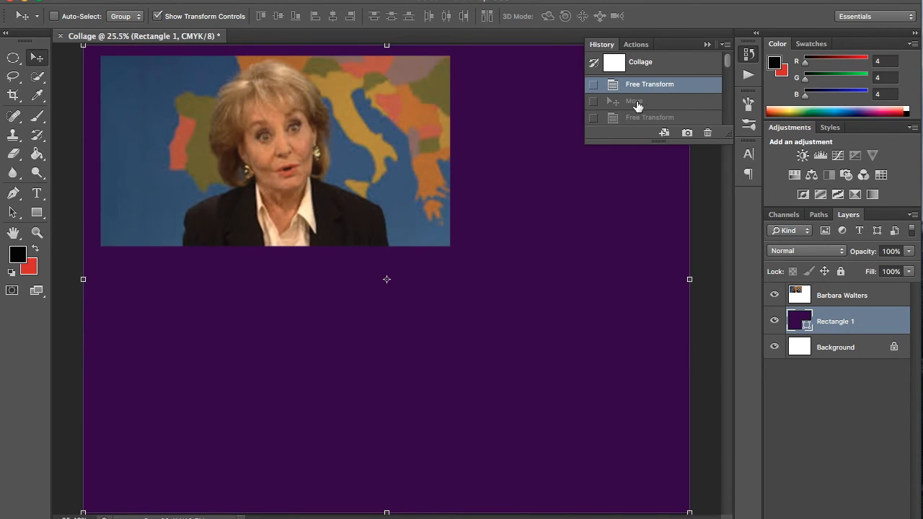
left_click(637, 101)
left_click(636, 117)
scroll(637, 112, "down", 3)
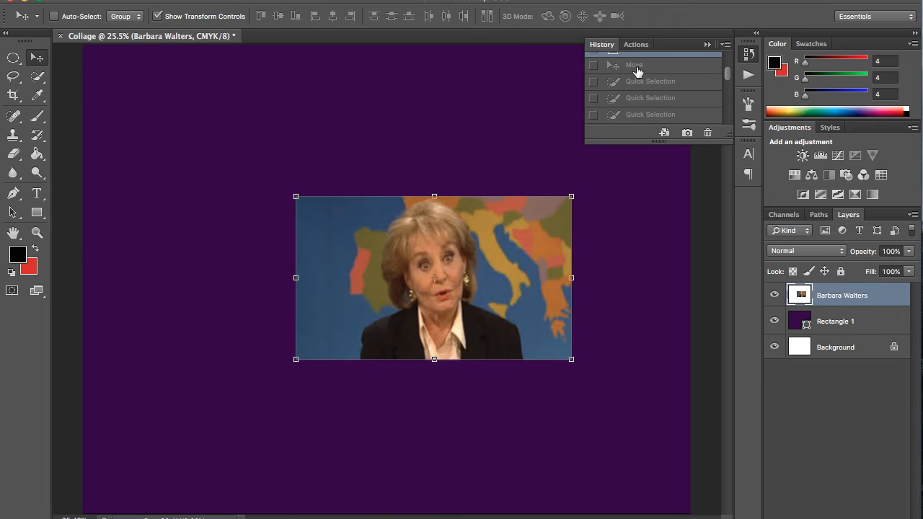
left_click(637, 67)
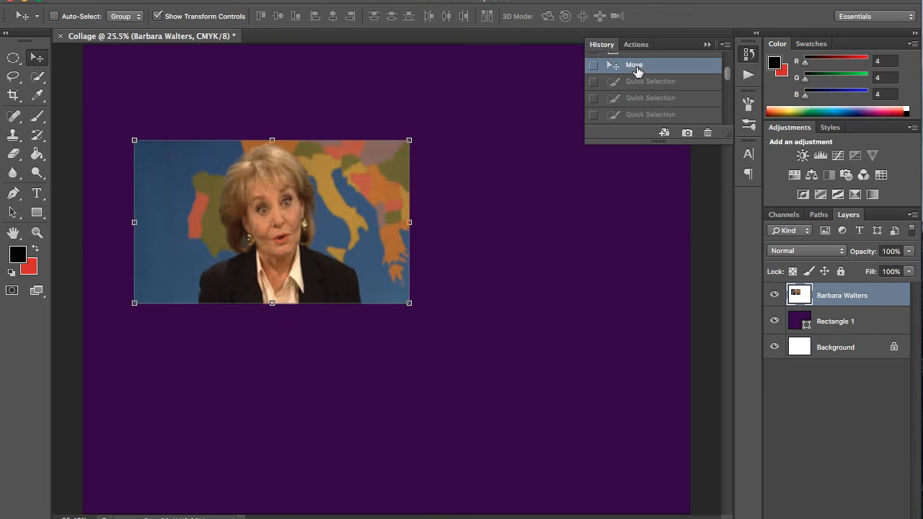
left_click(707, 45)
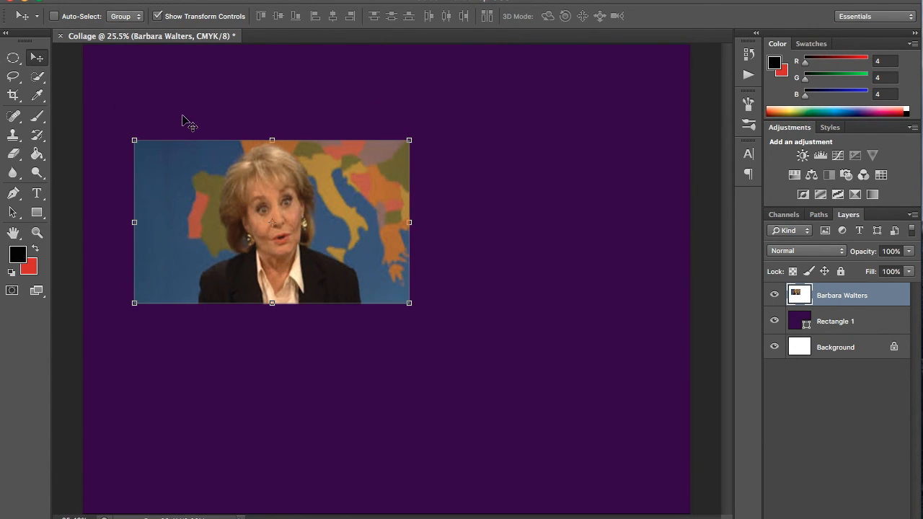
Try to trace the woman's hair and jacket outline with the Magnetic Lasso tool and close the selection
key("super+plus")
key("super+plus")
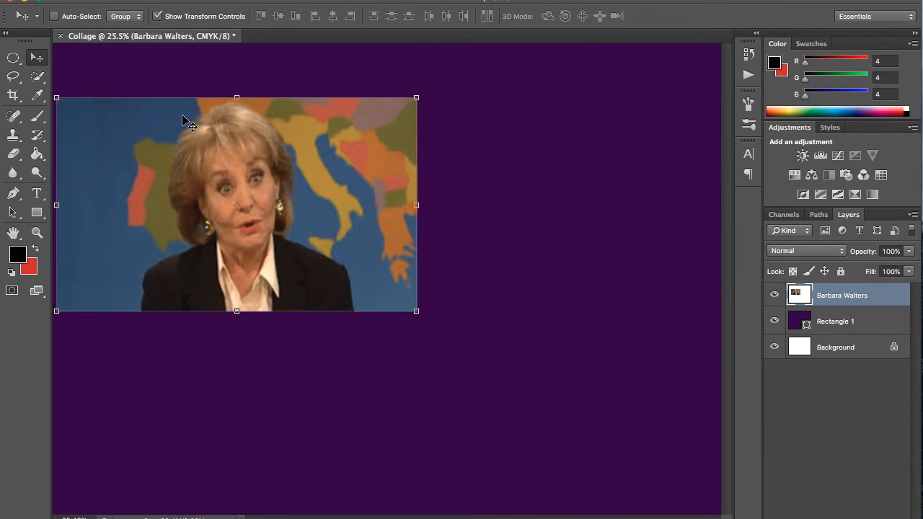
scroll(183, 119, "up", 3)
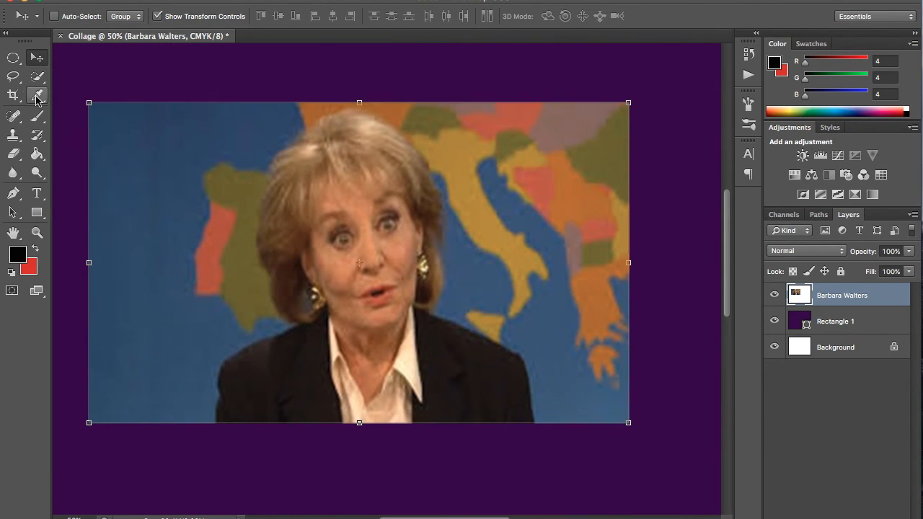
left_click(12, 77)
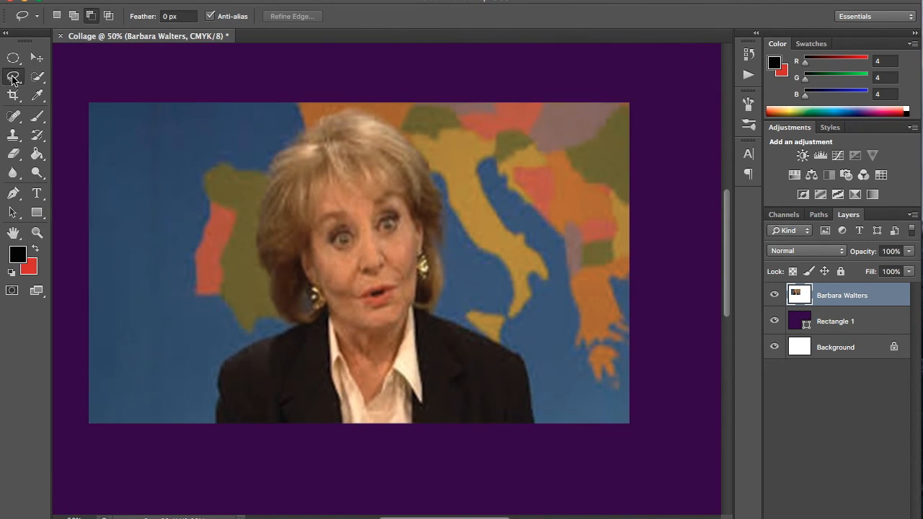
left_click(12, 77)
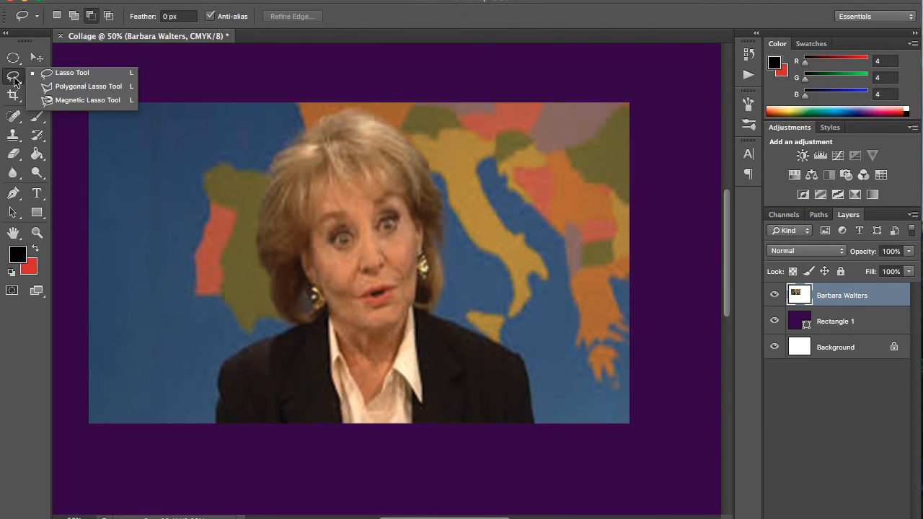
left_click(64, 101)
left_click(270, 170)
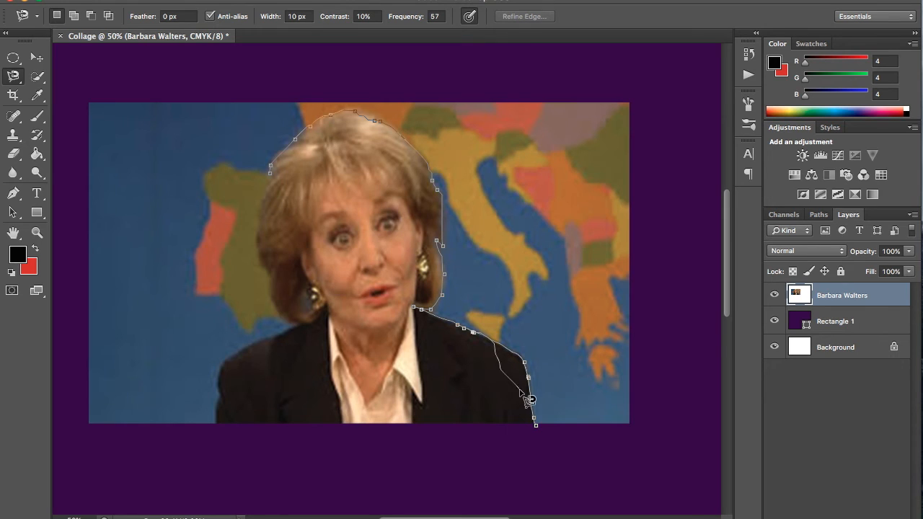
key("Return")
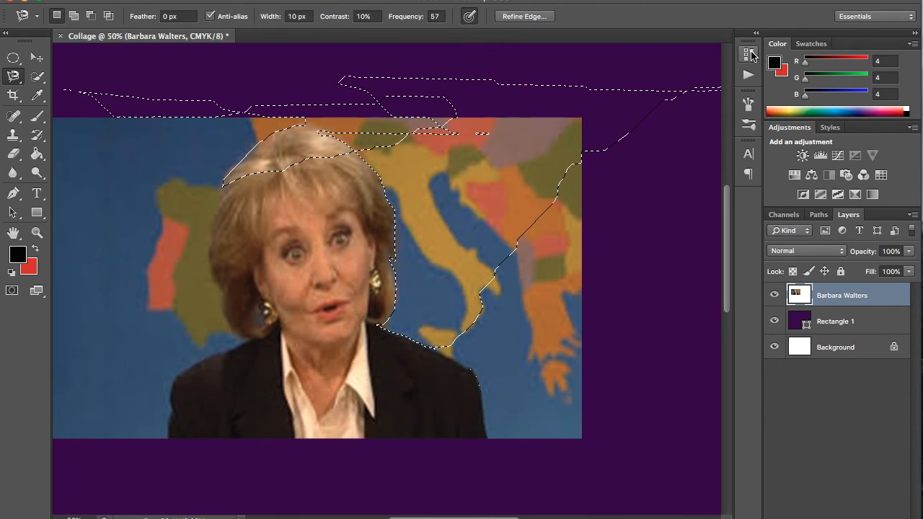
Undo the Magnetic Lasso selection by returning to the last Move state in the document history
left_click(748, 54)
scroll(656, 92, "up", 3)
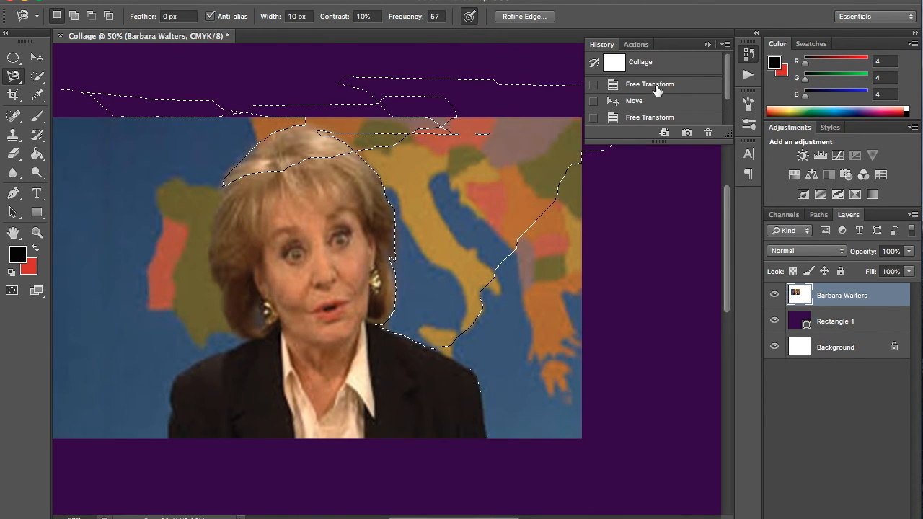
scroll(658, 117, "down", 3)
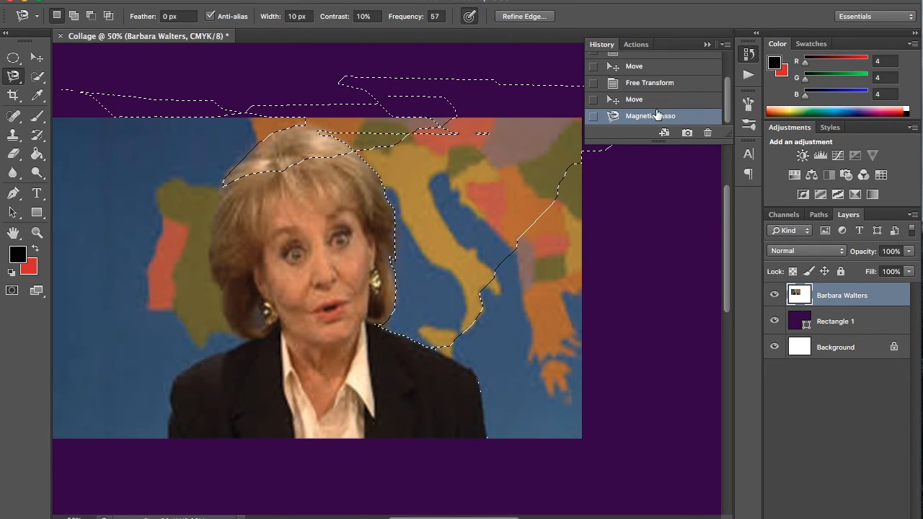
left_click(656, 101)
Outline the woman's face, side hair and neck down to the shirt collar as a new selection with the freehand Lasso tool
left_click(12, 76)
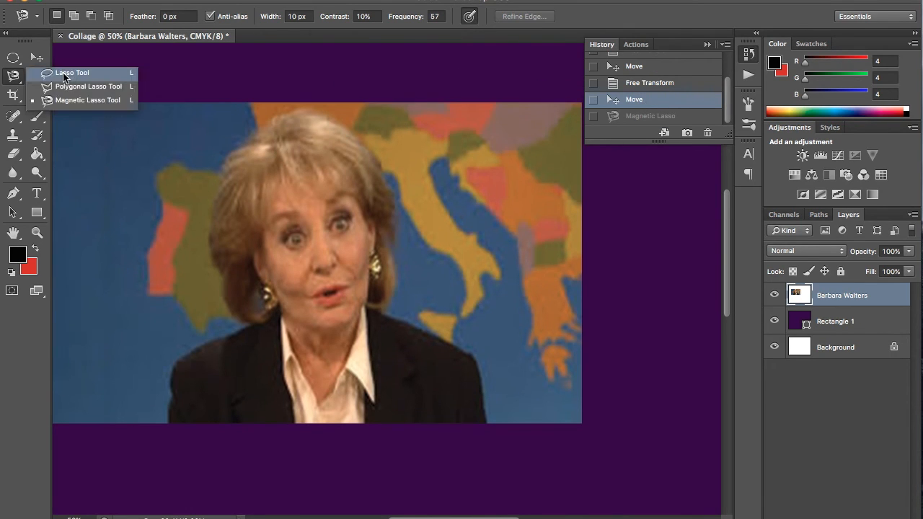
left_click(64, 72)
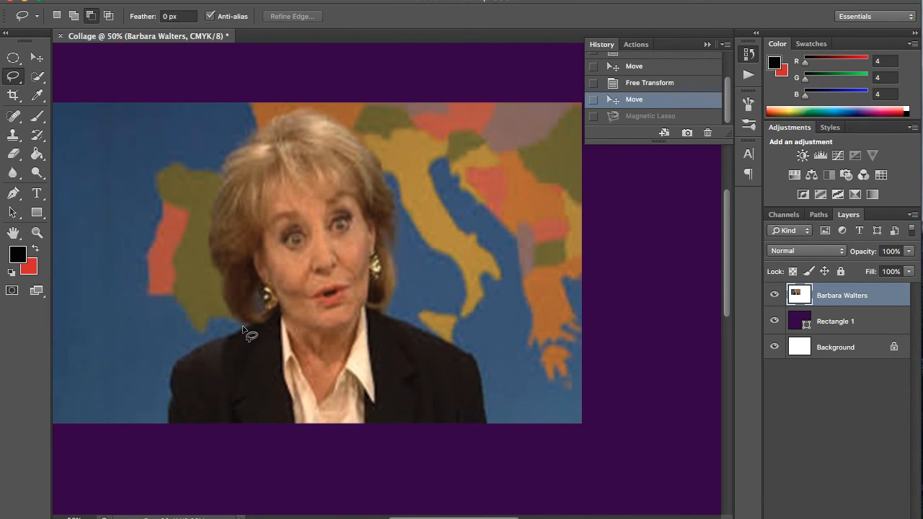
mouse_move(241, 327)
left_mouse_down()
mouse_move(211, 250)
mouse_move(227, 177)
left_mouse_up()
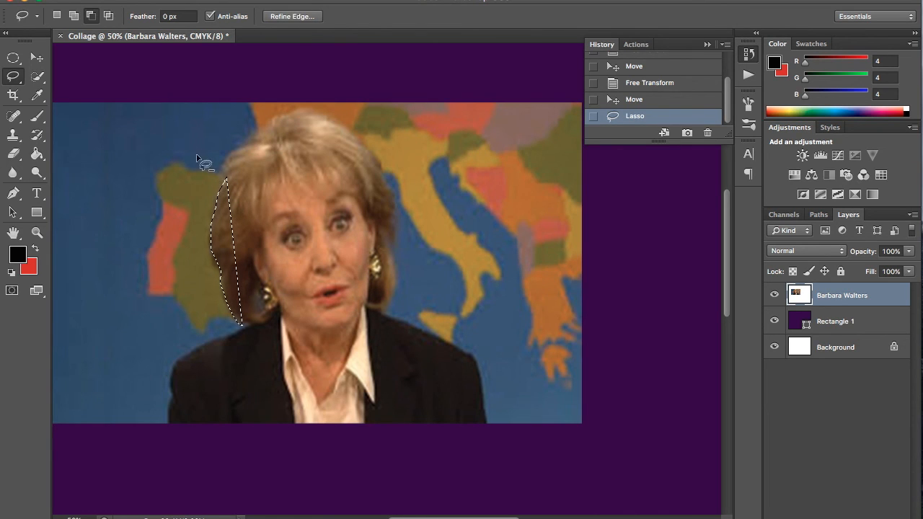
left_click(56, 15)
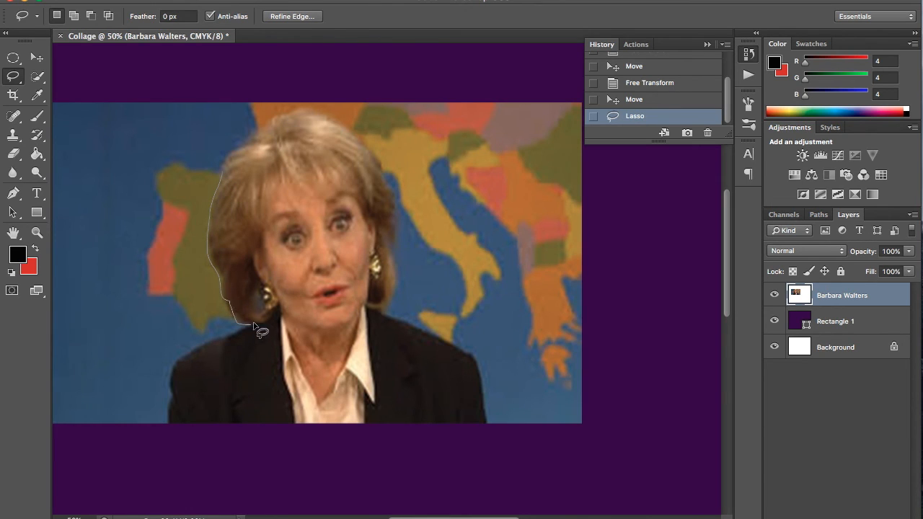
mouse_move(275, 319)
left_mouse_down()
mouse_move(287, 366)
mouse_move(321, 406)
mouse_move(362, 370)
mouse_move(387, 298)
left_mouse_up()
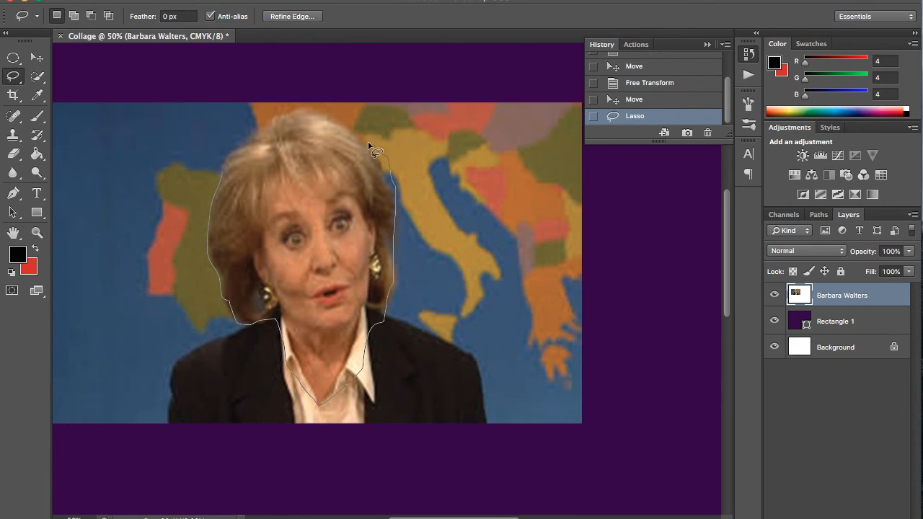
left_click_drag(368, 145, 368, 145)
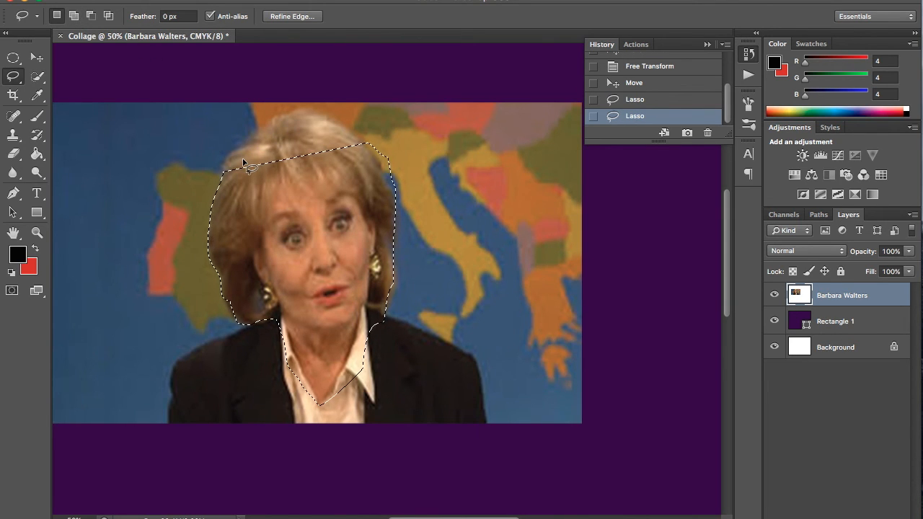
Add the crown of the woman's hair and her jacket and shirt to the existing Lasso selection
left_click(75, 18)
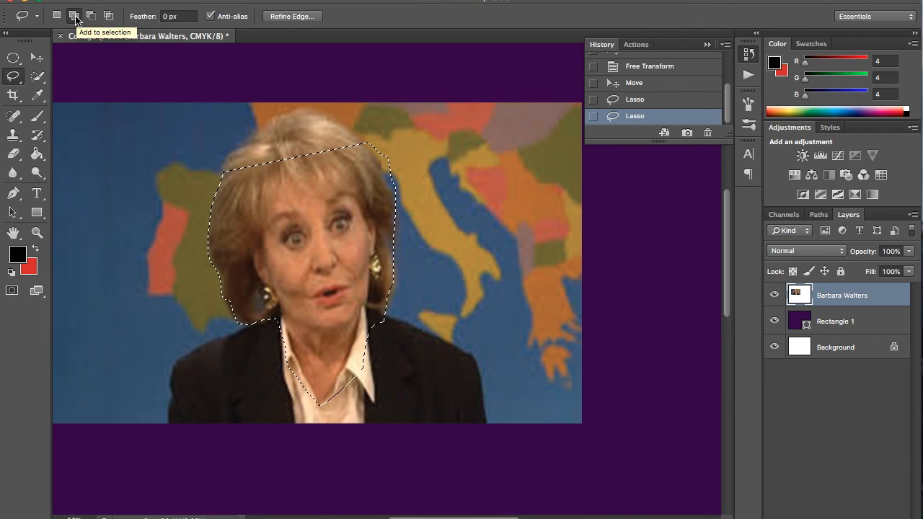
mouse_move(223, 164)
left_mouse_down()
mouse_move(283, 116)
mouse_move(328, 119)
left_mouse_up()
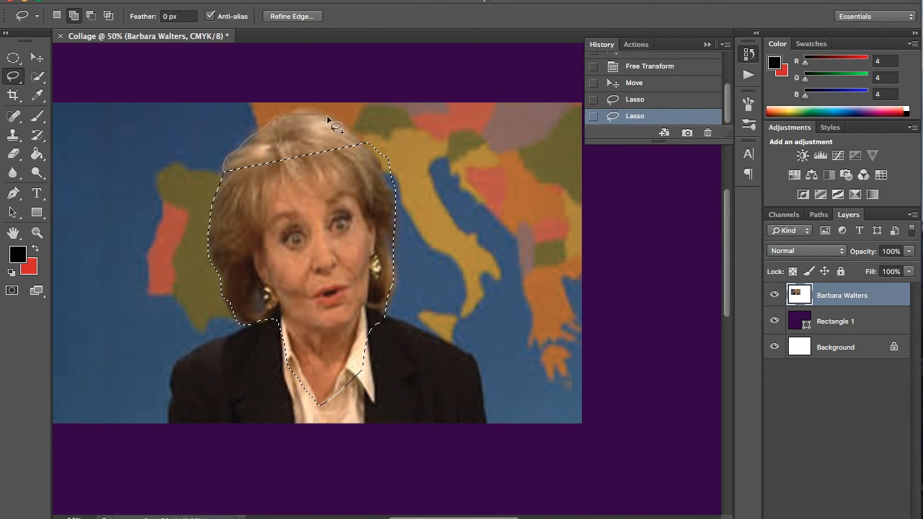
left_click_drag(370, 143, 372, 146)
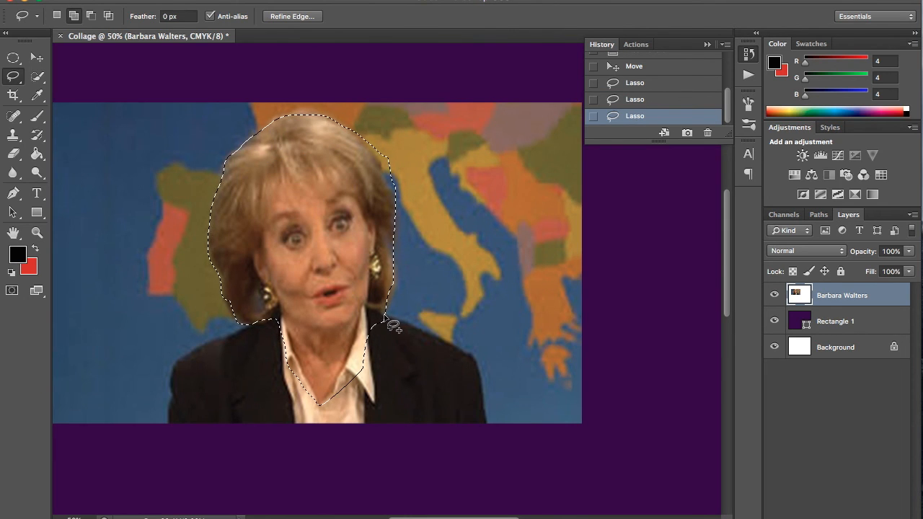
mouse_move(416, 329)
left_mouse_down()
mouse_move(468, 358)
mouse_move(486, 418)
mouse_move(168, 421)
mouse_move(171, 381)
mouse_move(186, 355)
mouse_move(257, 322)
mouse_move(274, 333)
mouse_move(276, 312)
mouse_move(263, 330)
mouse_move(267, 321)
left_mouse_up()
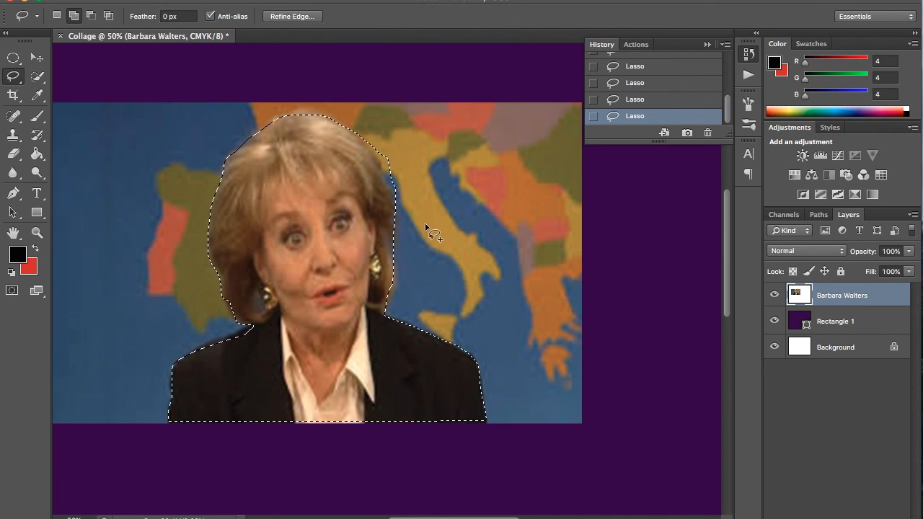
Subtract the strips of map background beside the upper hair, on the earring side facing Italy, from the selection
scroll(384, 162, "up", 1)
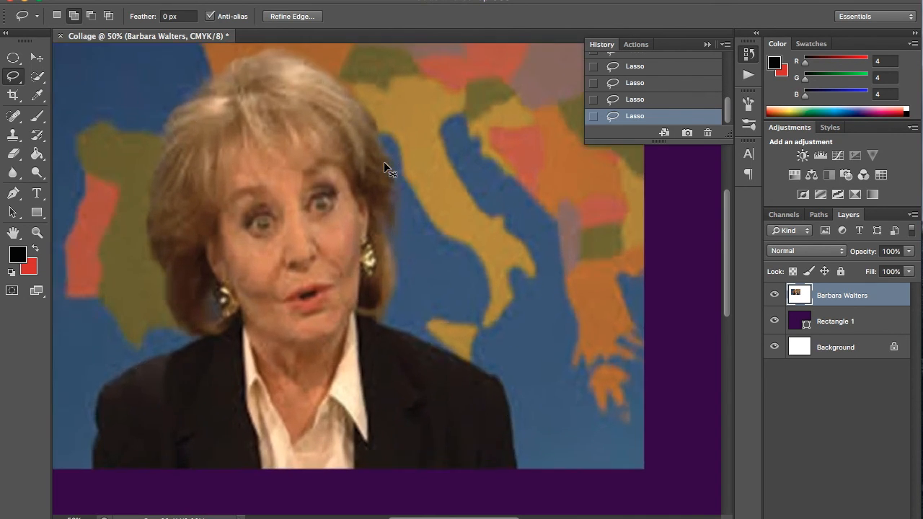
left_click(93, 18)
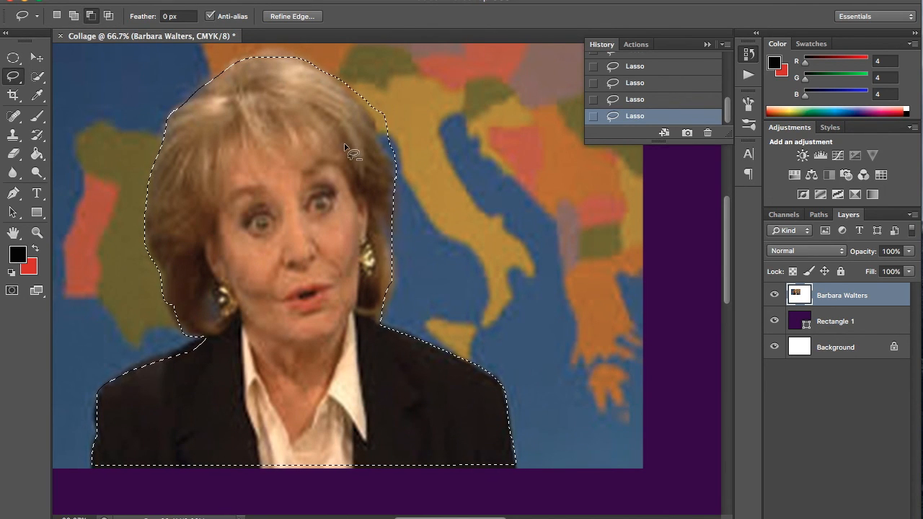
left_click_drag(396, 173, 364, 103)
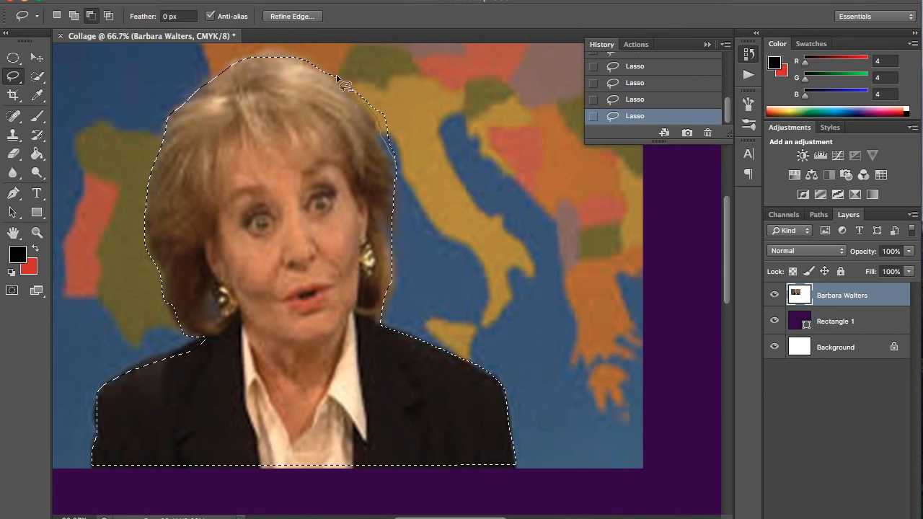
mouse_move(328, 75)
left_mouse_down()
mouse_move(401, 168)
mouse_move(409, 155)
mouse_move(383, 110)
mouse_move(346, 86)
mouse_move(372, 113)
mouse_move(345, 85)
left_mouse_up()
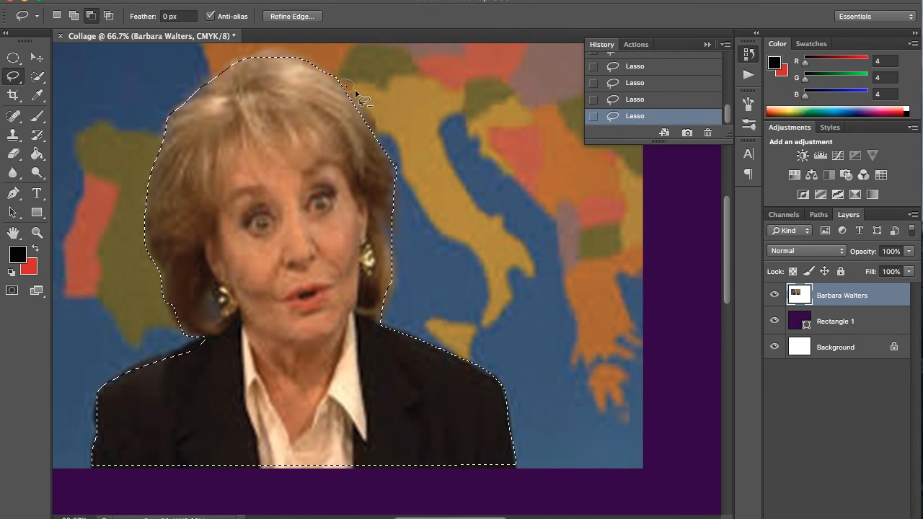
Add the missed sliver of hair along the edge facing the map of Italy back to the selection and check the outline
left_click(73, 16)
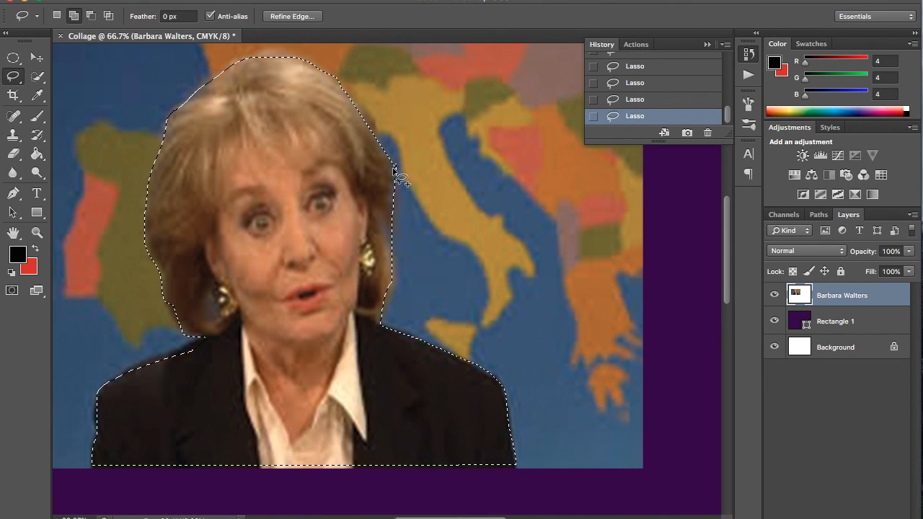
mouse_move(381, 146)
left_mouse_down()
mouse_move(361, 100)
mouse_move(365, 115)
left_mouse_up()
scroll(345, 189, "down", 5)
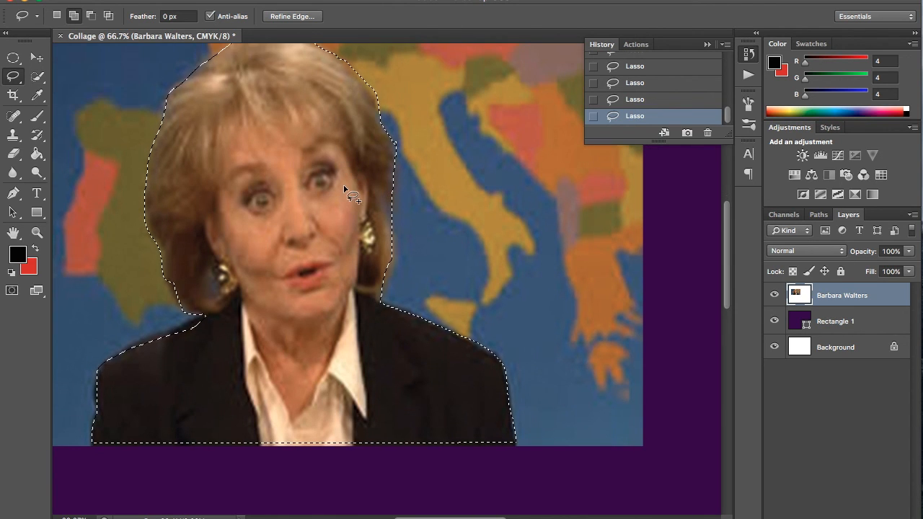
scroll(344, 189, "up", 4)
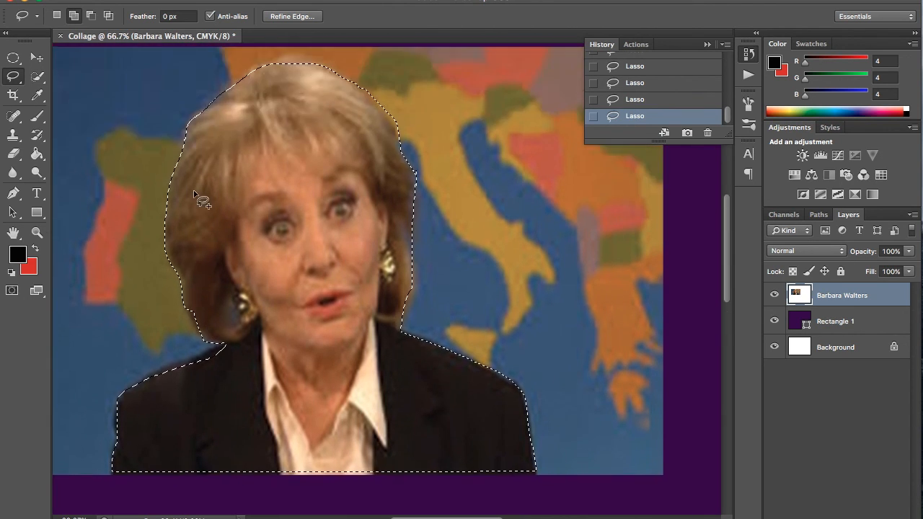
scroll(195, 193, "down", 3)
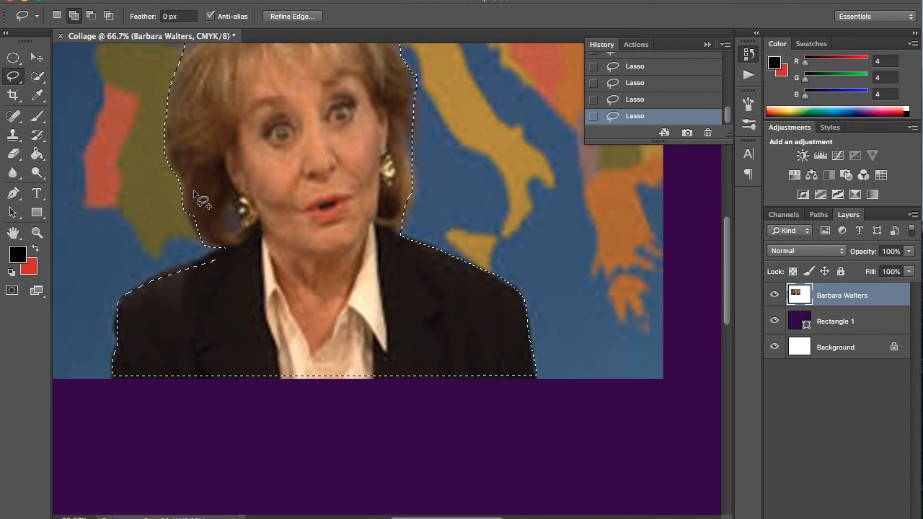
scroll(328, 173, "up", 3)
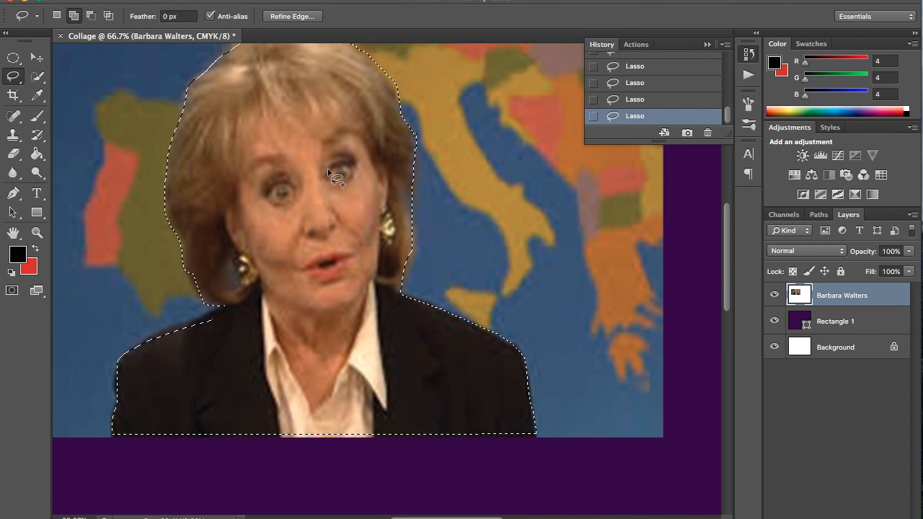
Refine the selection edge with Smooth 13, Feather 3.0 px, Contrast 11% and Shift Edge +31%
left_click(304, 20)
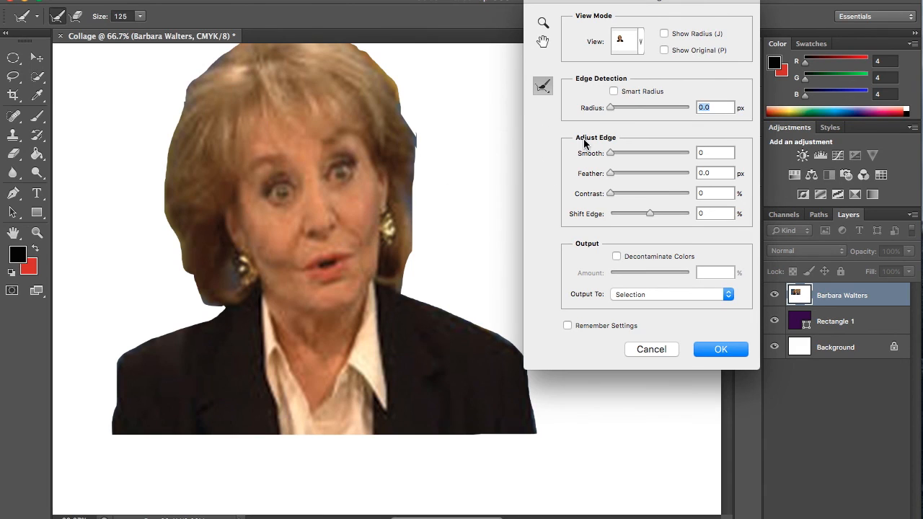
key("super+minus")
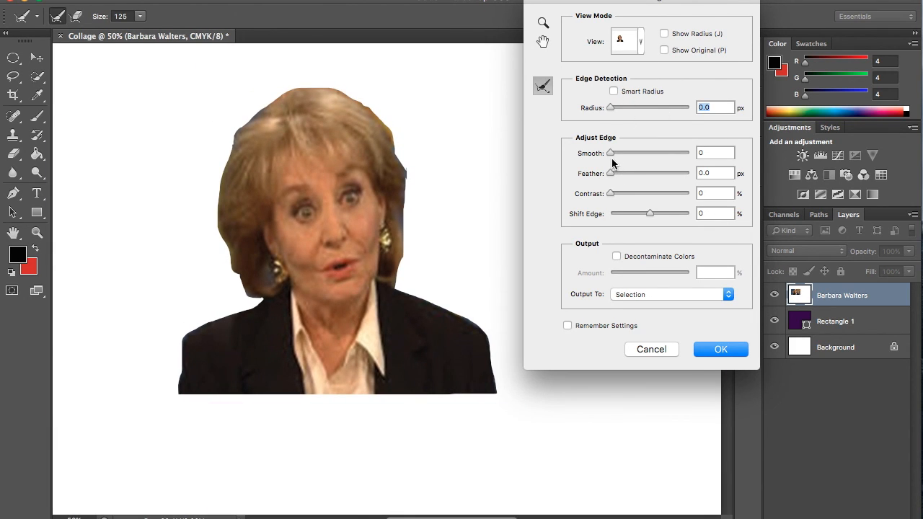
left_click_drag(610, 155, 624, 179)
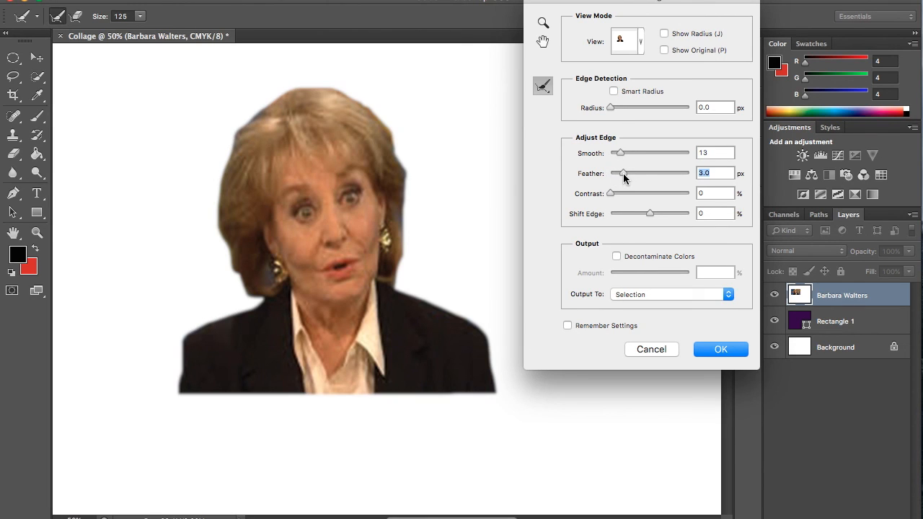
left_click_drag(612, 193, 662, 215)
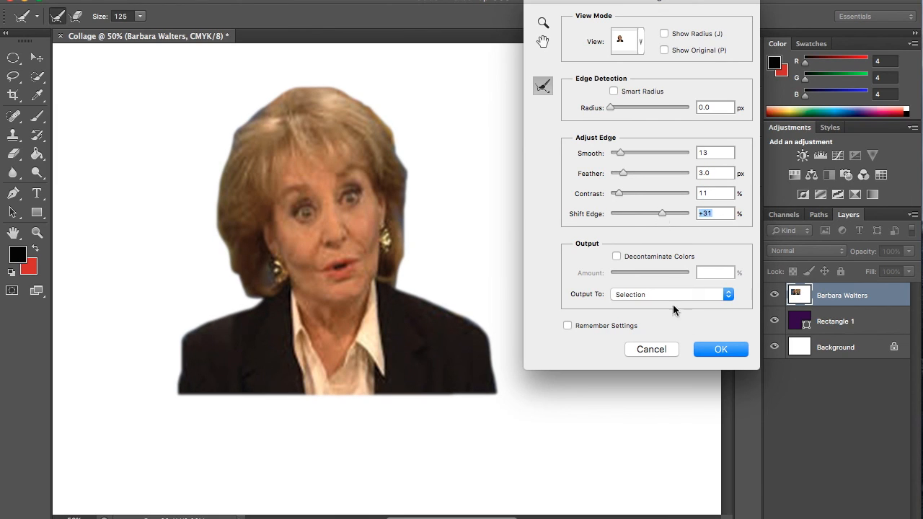
Output the refined selection to a new layer and move the cutout toward the upper left of the purple background
left_click(647, 295)
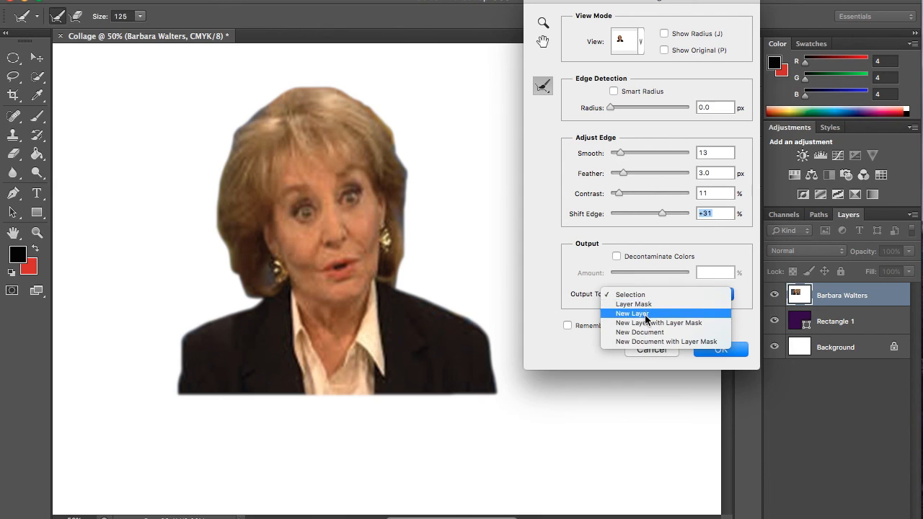
left_click(645, 314)
left_click(708, 350)
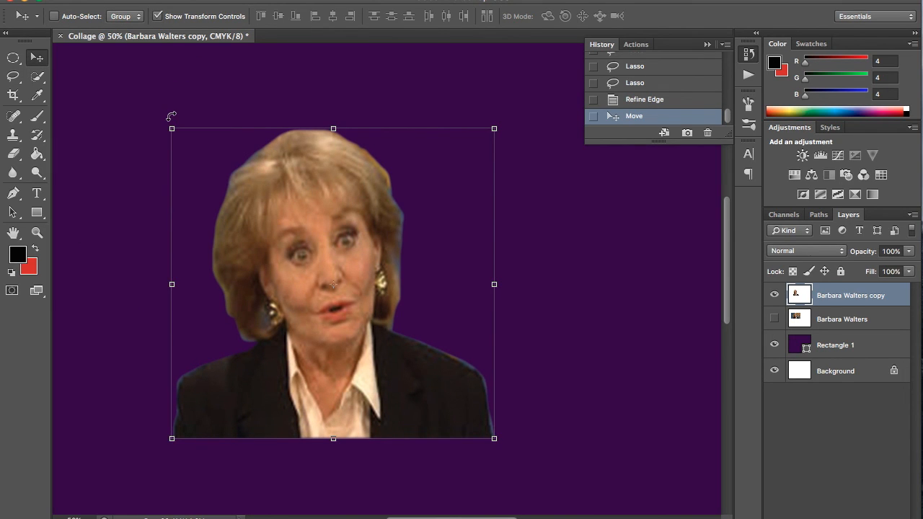
left_click_drag(309, 248, 239, 193)
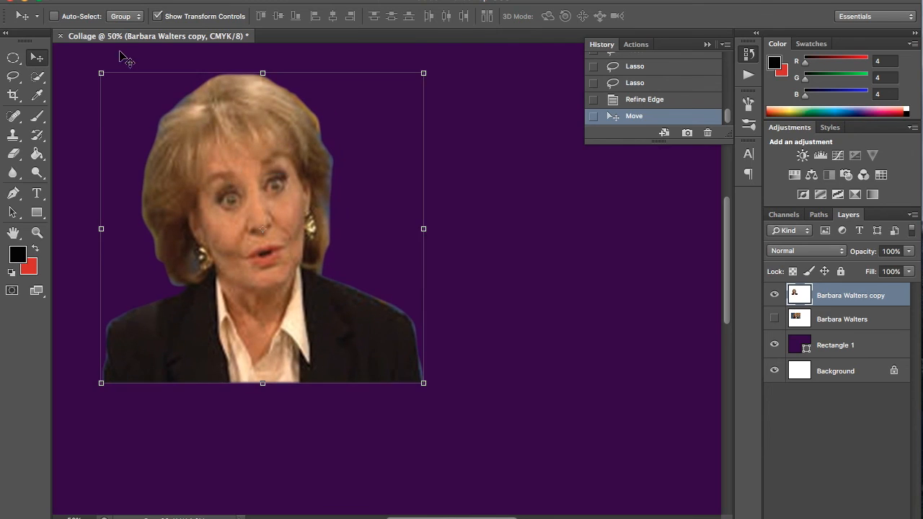